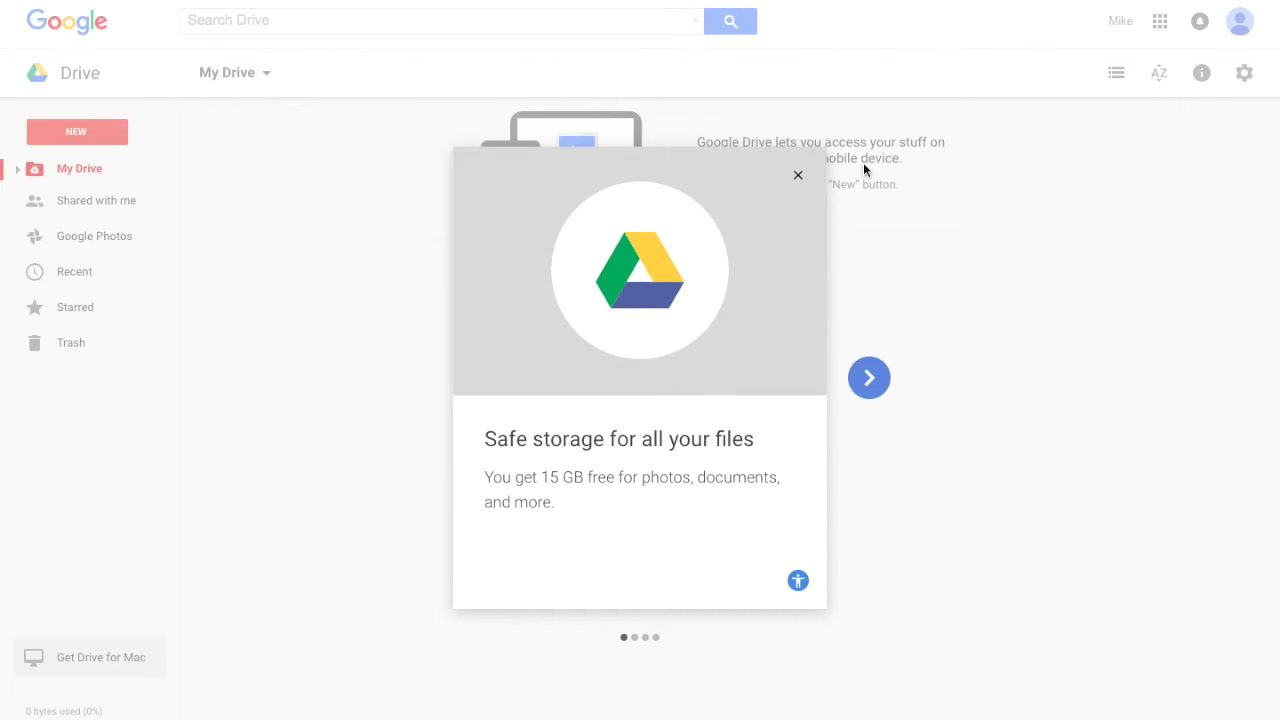
Dismiss the welcome tour and reload Drive from the Google apps grid
left_click(798, 176)
left_click(1160, 22)
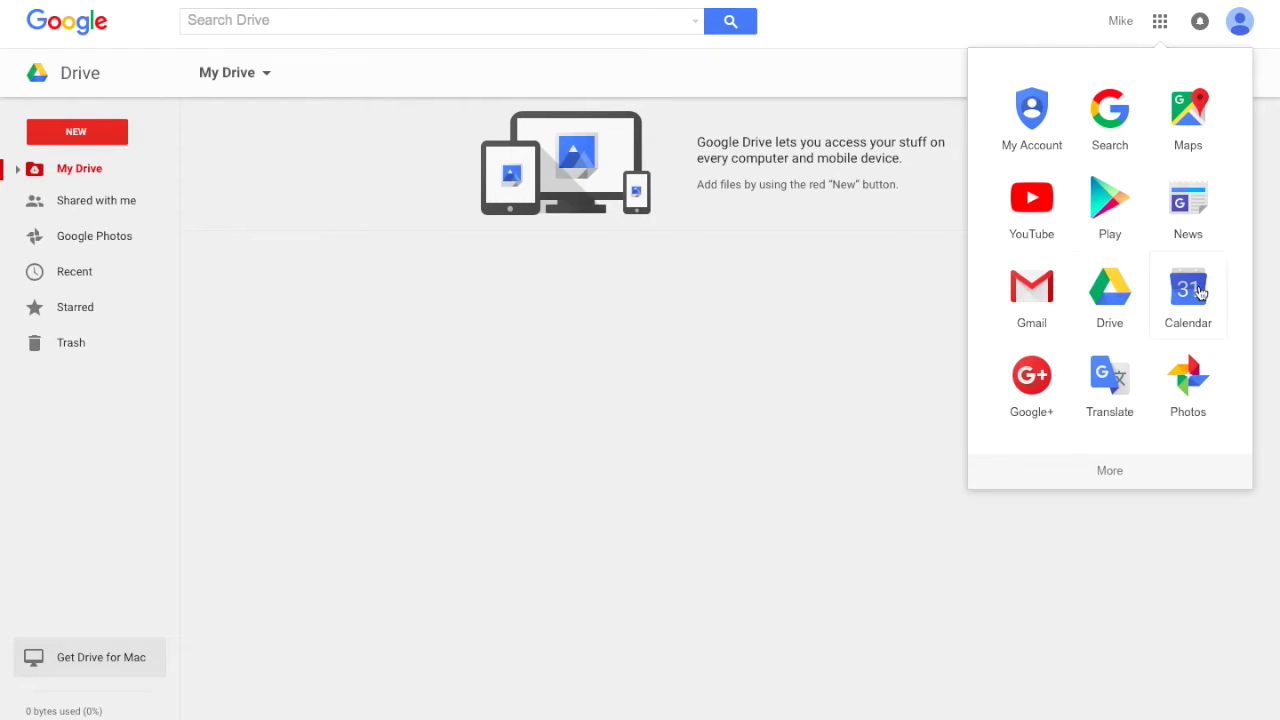
left_click(1114, 288)
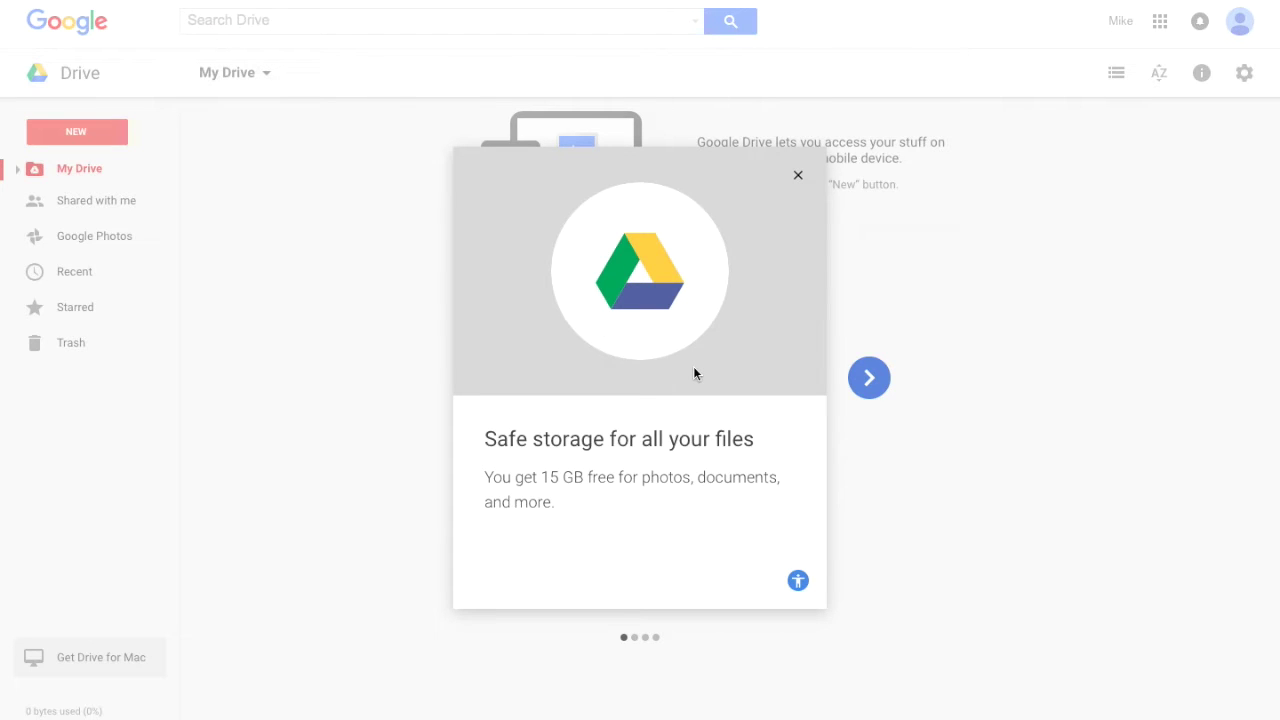
Page through the restarted welcome tour to its final Get started slide
left_click(869, 379)
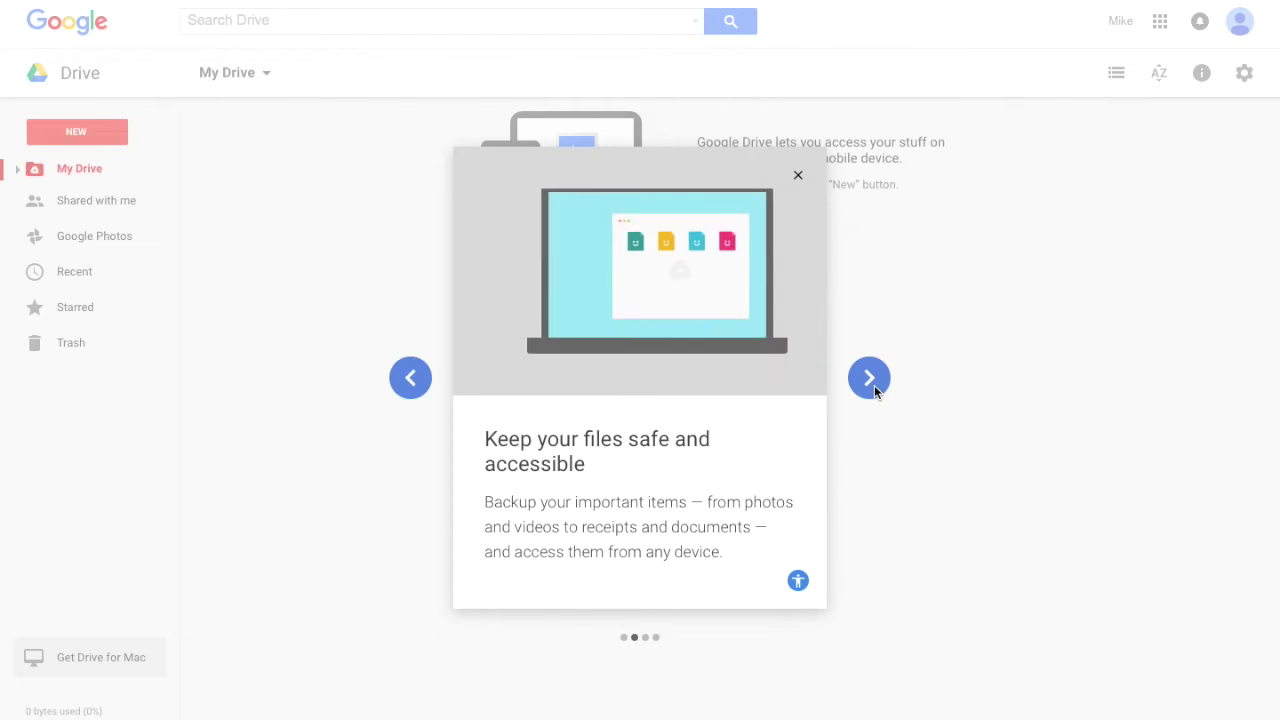
left_click(873, 390)
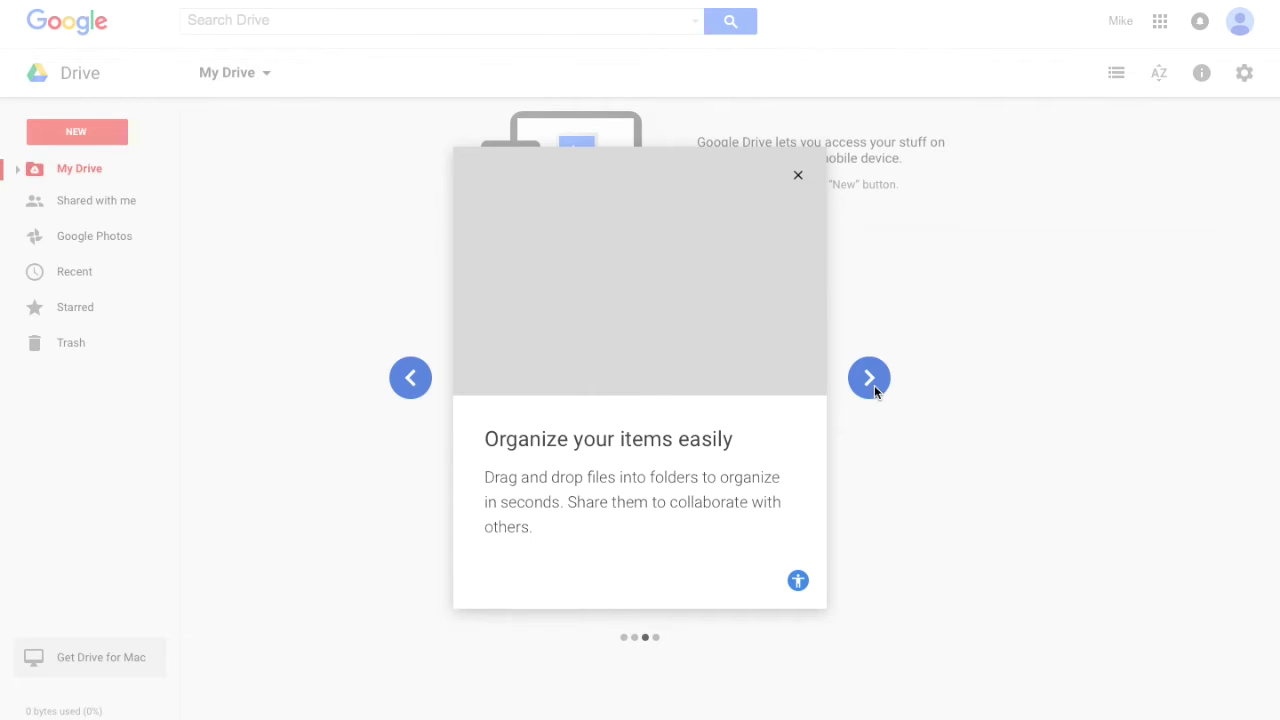
left_click(869, 381)
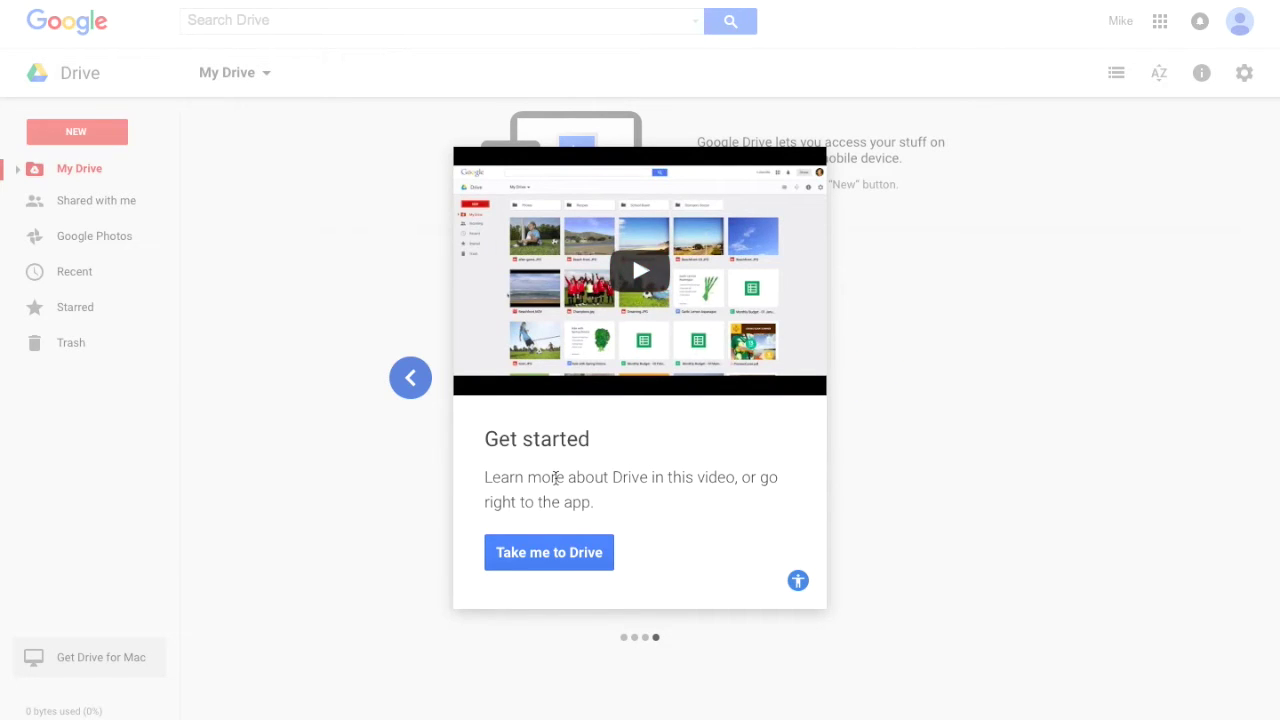
Exit the tour with 'Take me to Drive' and create a folder named 'Test Folder'
left_click(541, 565)
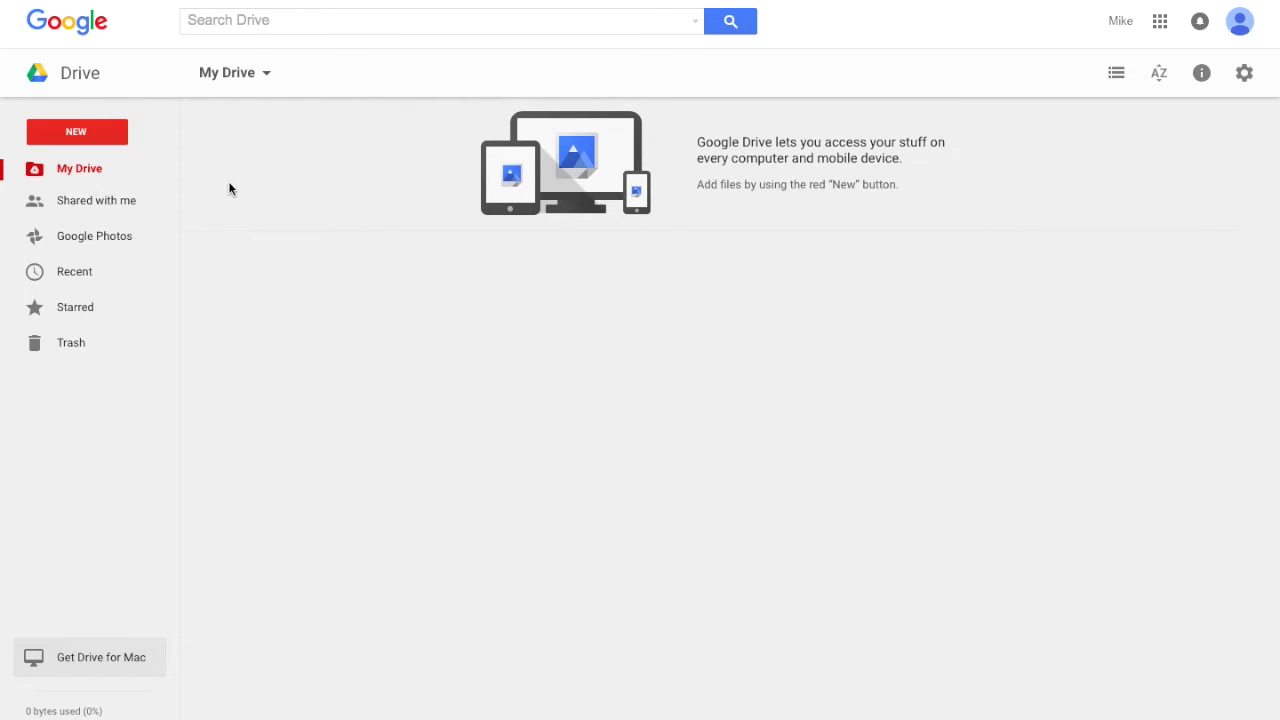
left_click(86, 136)
left_click(94, 165)
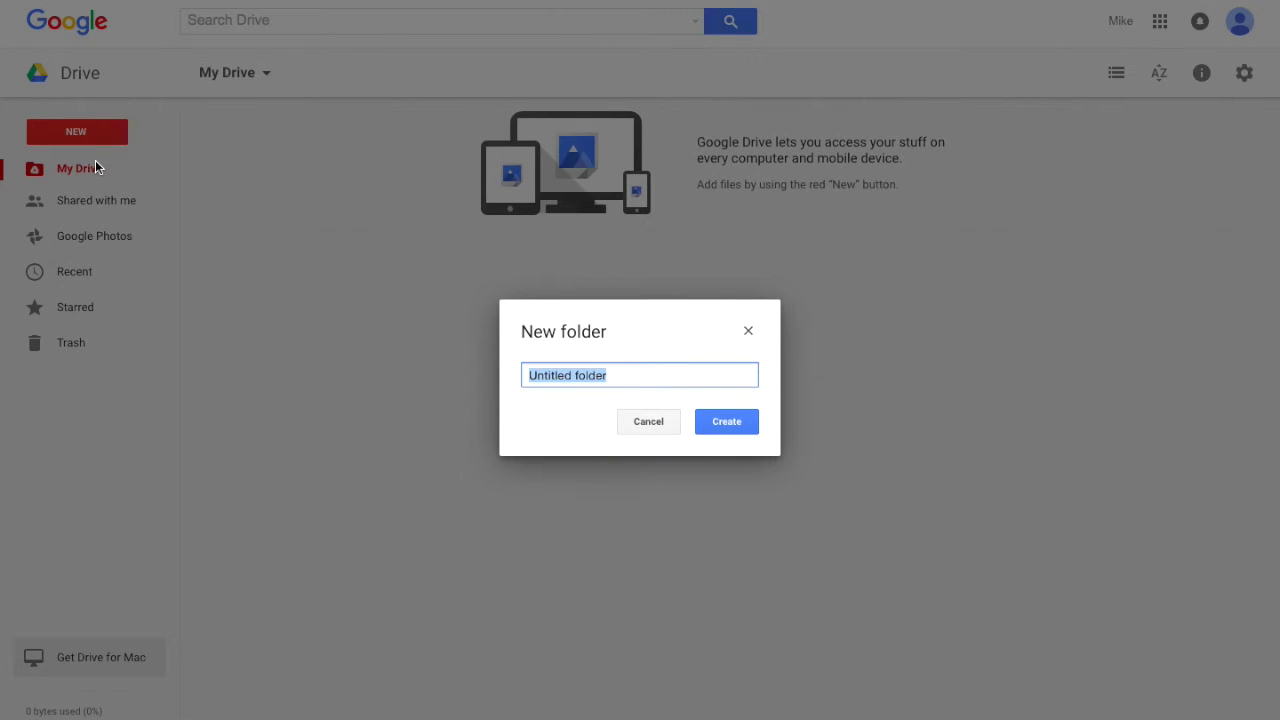
type("Test Folder")
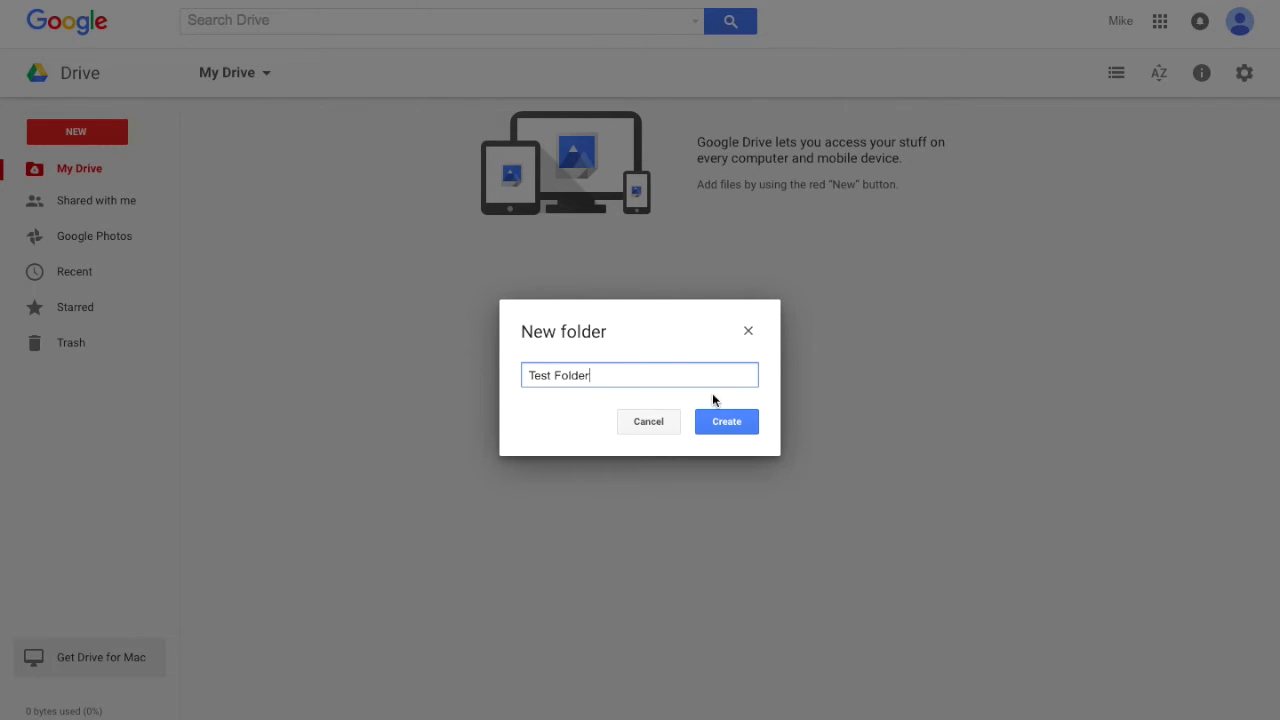
left_click(724, 419)
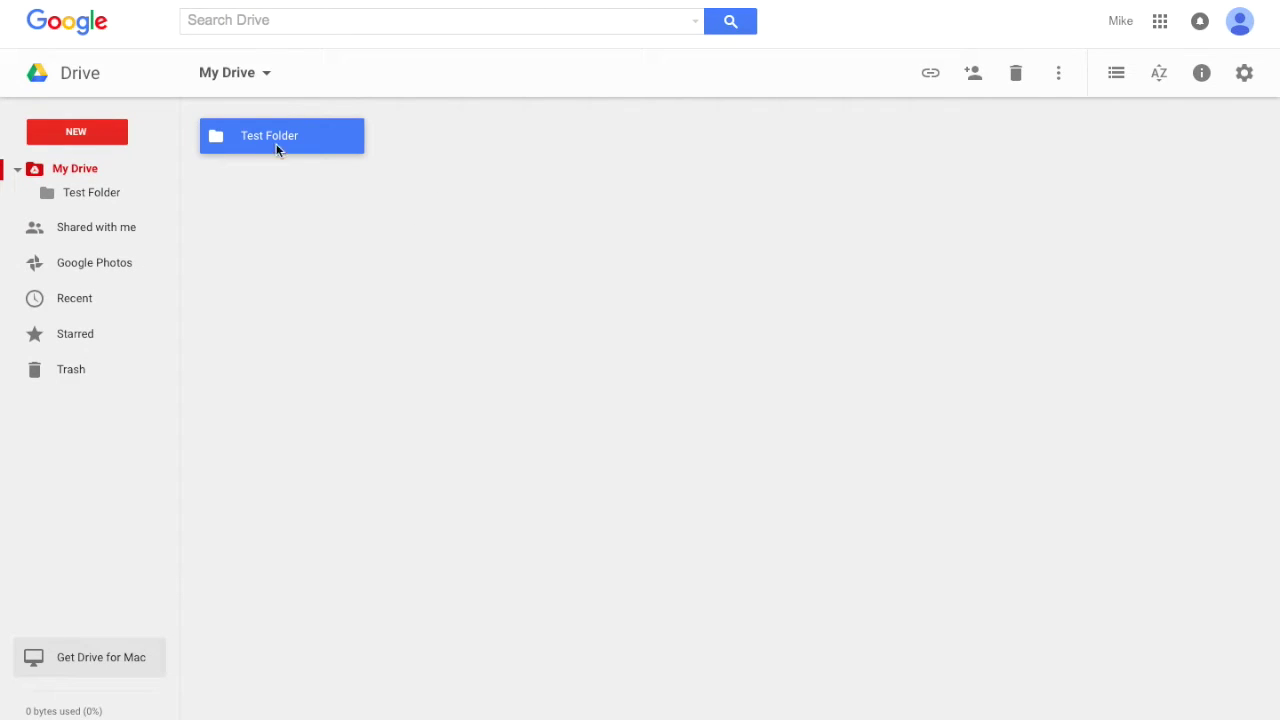
Switch My Drive to list layout and open the empty Test Folder
left_click(311, 173)
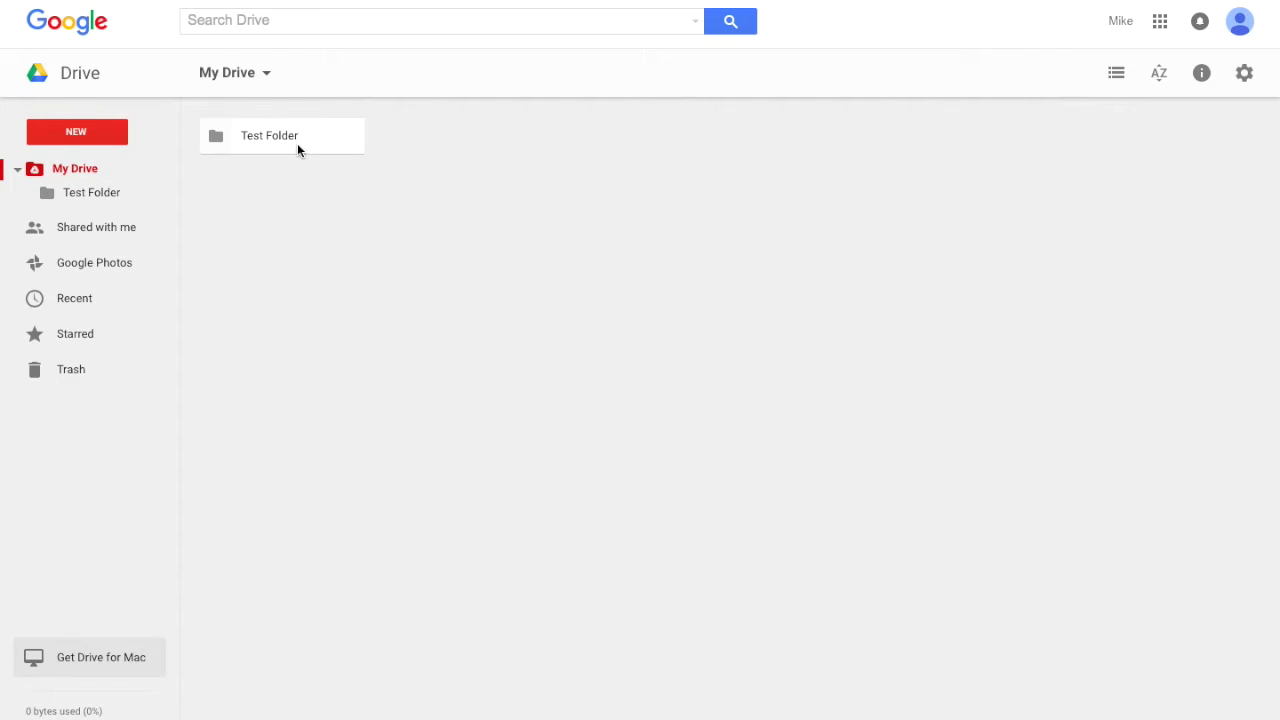
left_click(1114, 84)
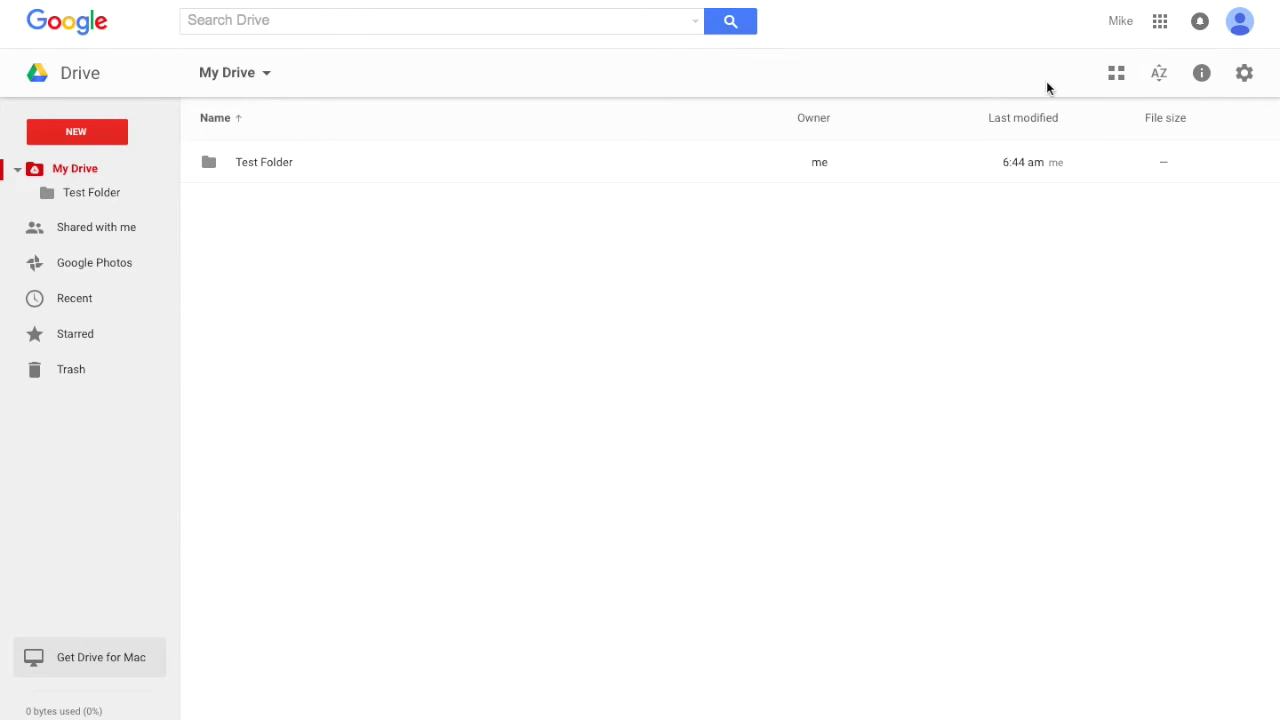
left_click(1116, 80)
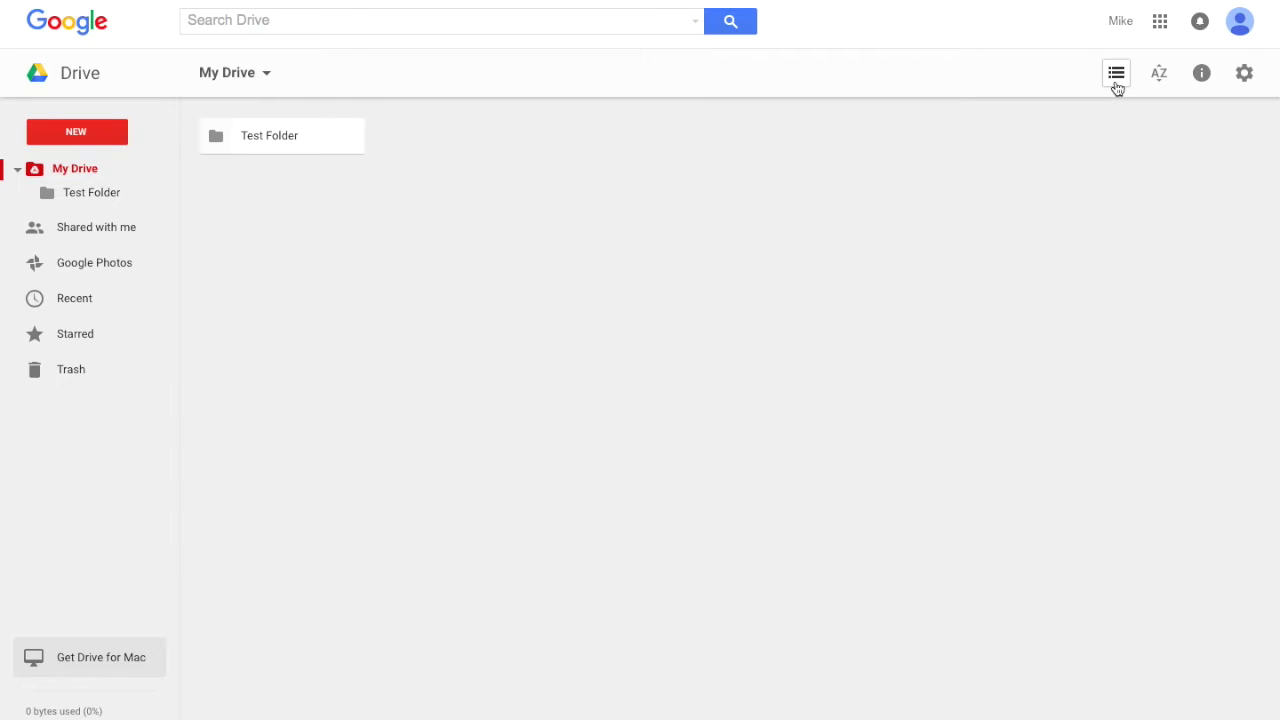
left_click(1116, 80)
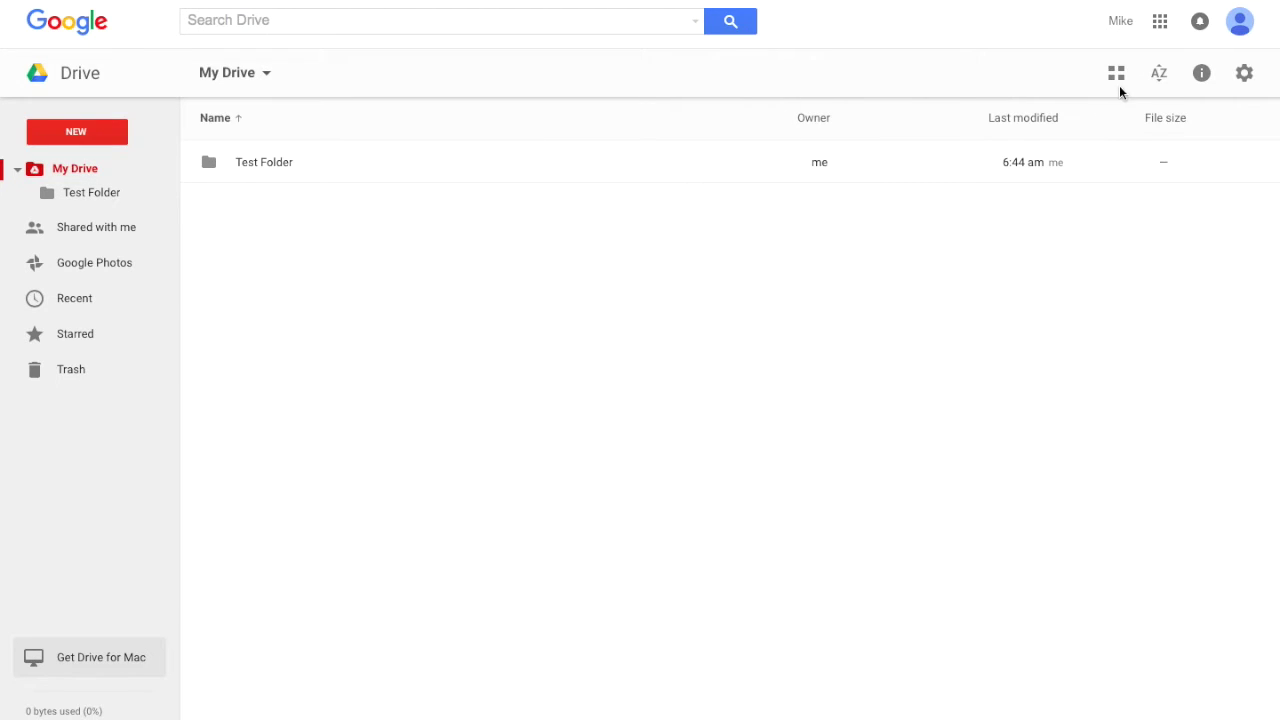
double_click(271, 164)
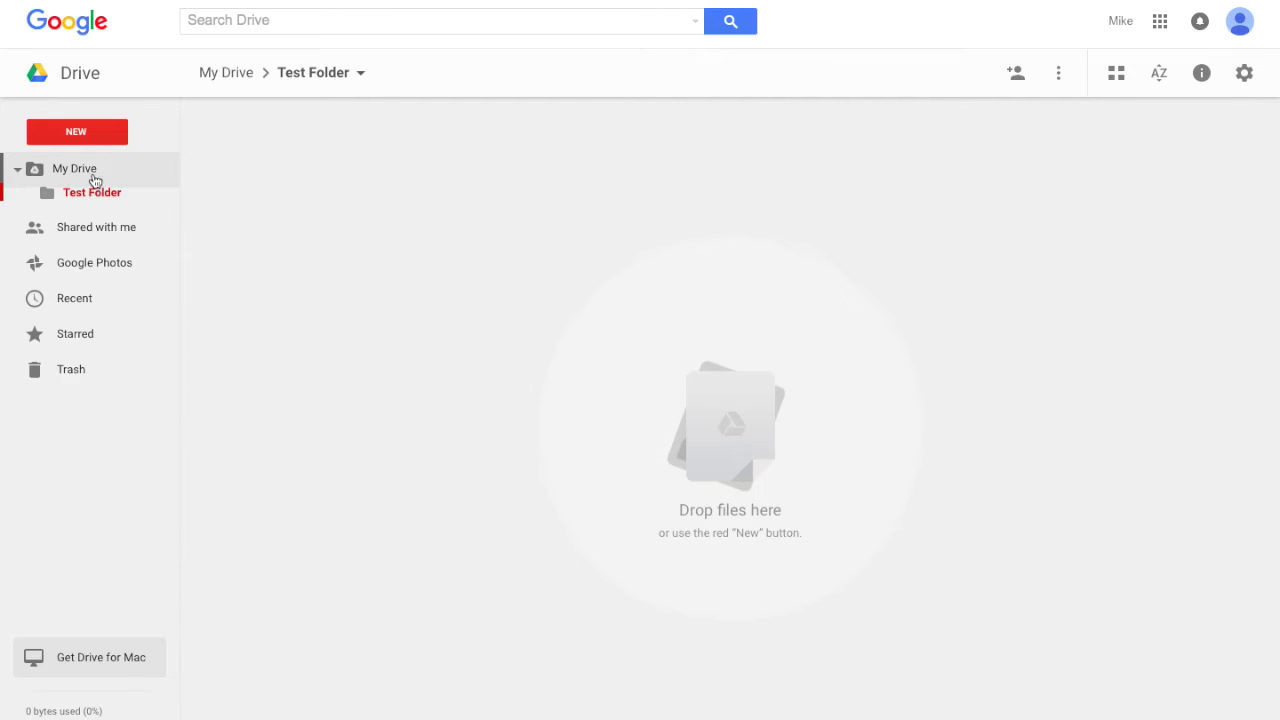
left_click(89, 130)
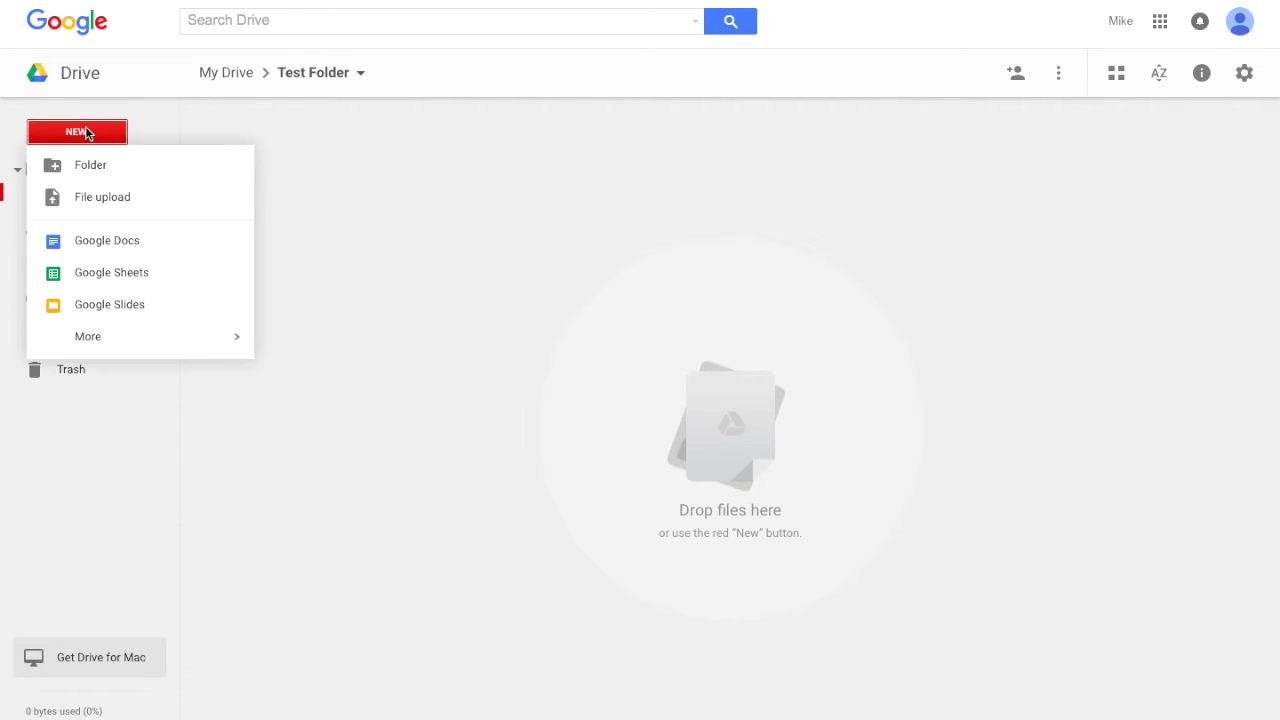
Create a Google Docs file titled 'Test Document' with the body text 'Test Document'
left_click(135, 248)
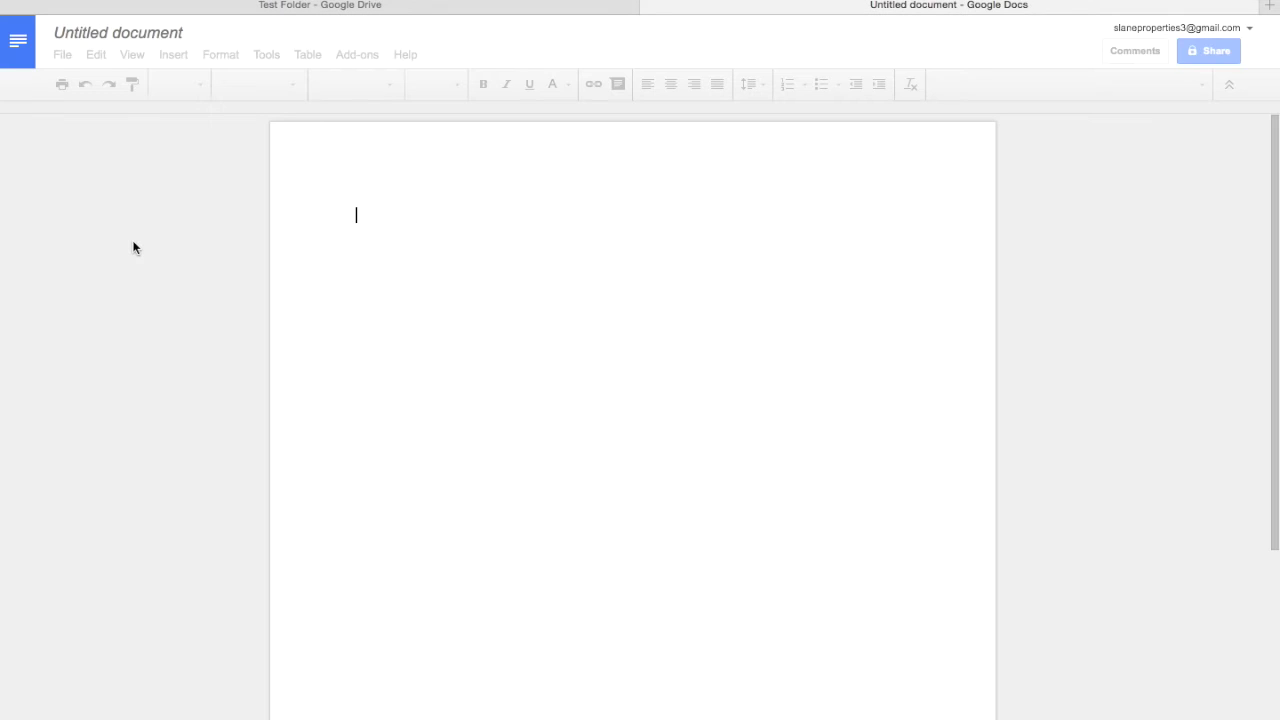
left_click(154, 30)
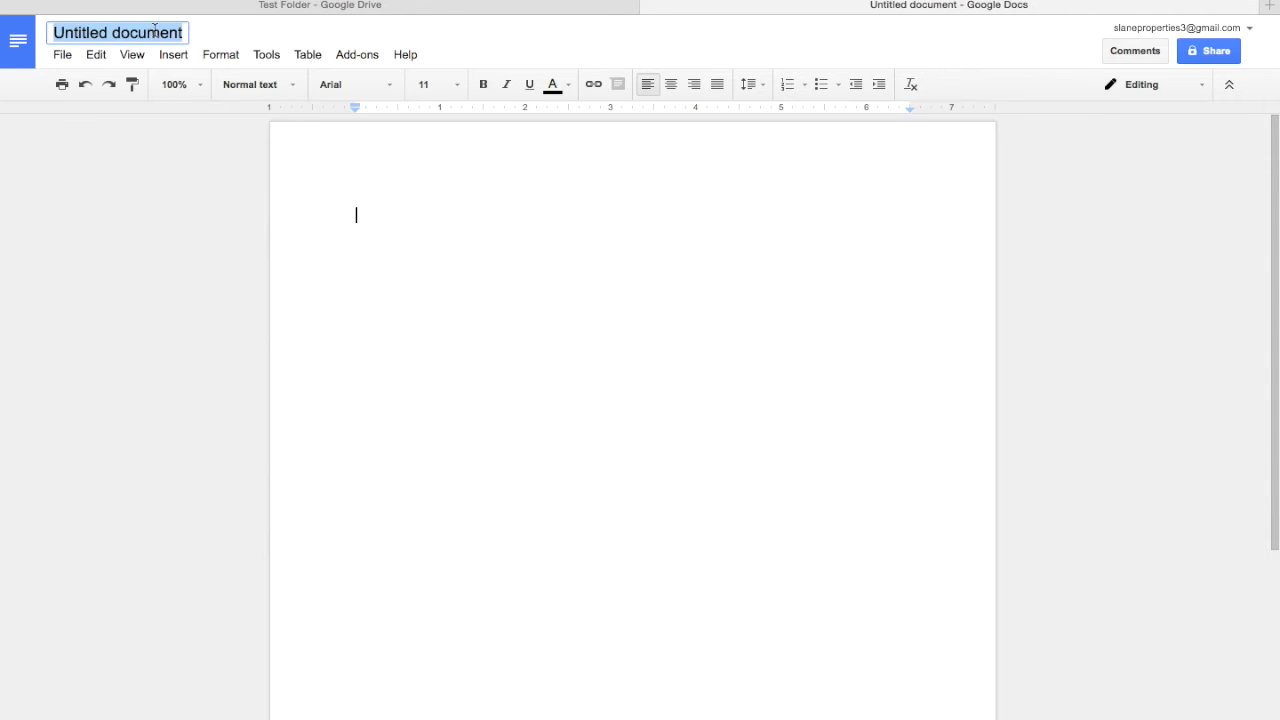
type("Test Docum")
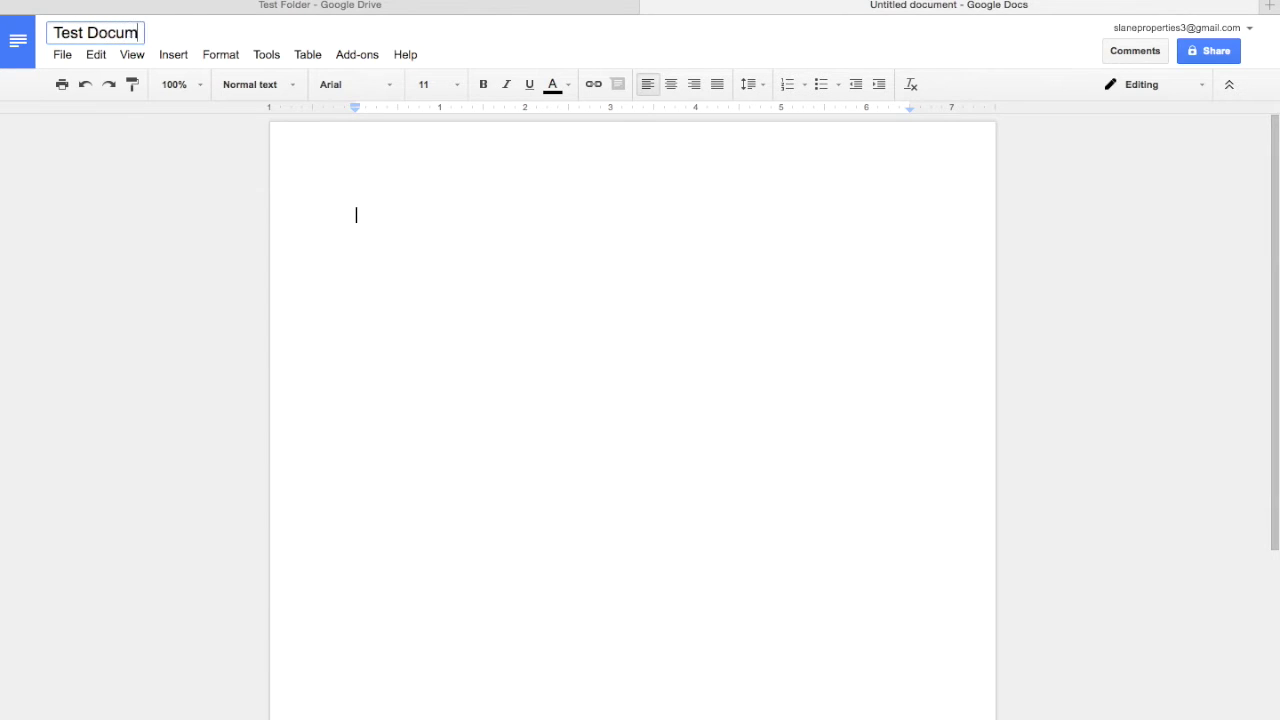
type("ent")
key("Return")
type("T")
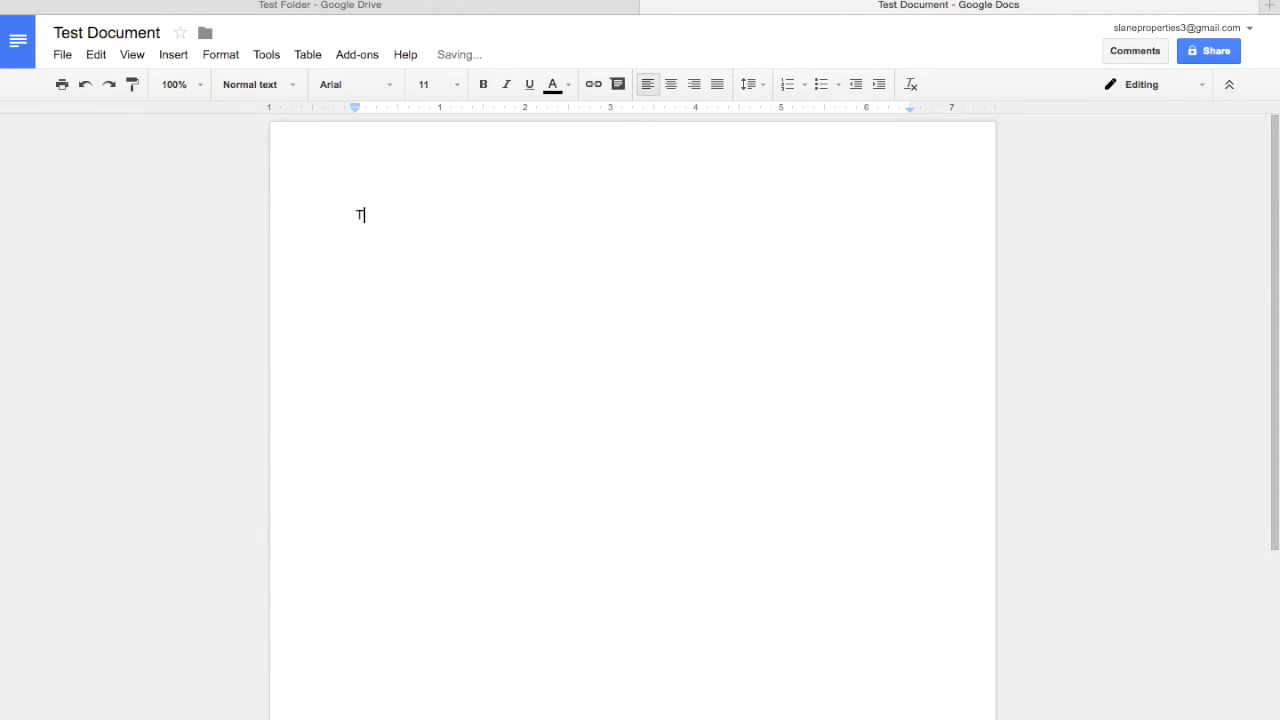
type("est Document")
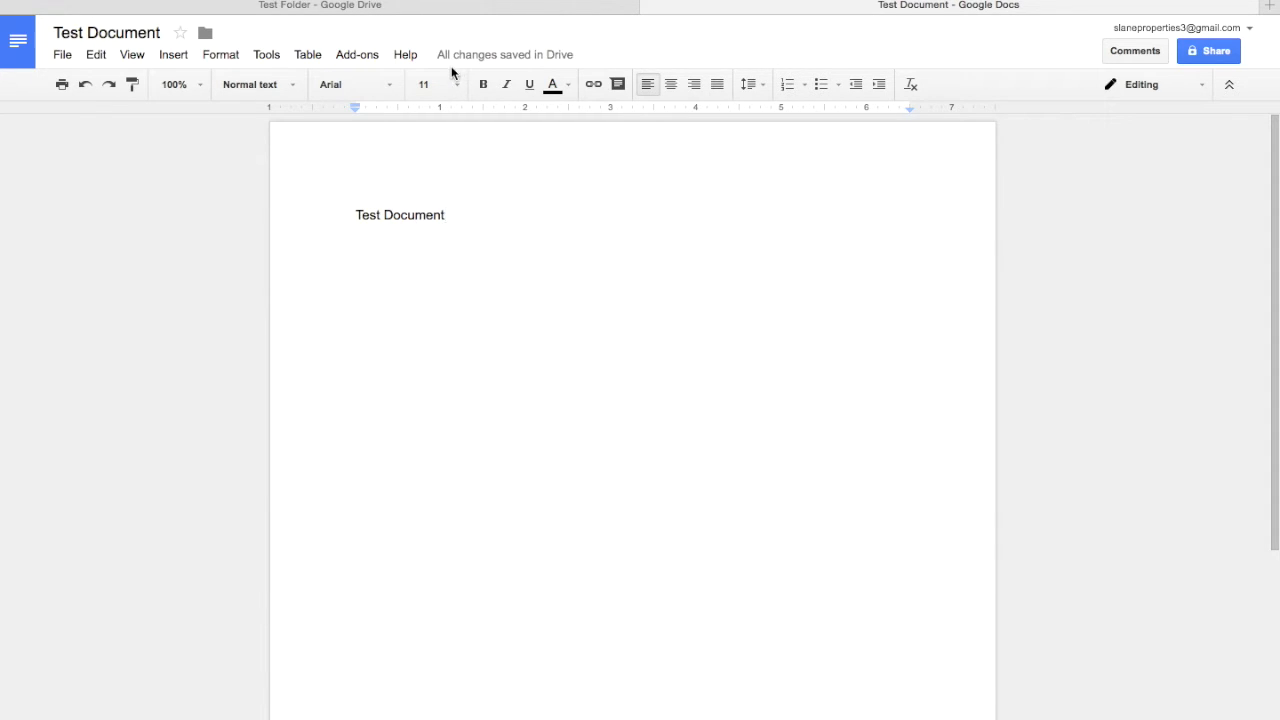
left_click(649, 8)
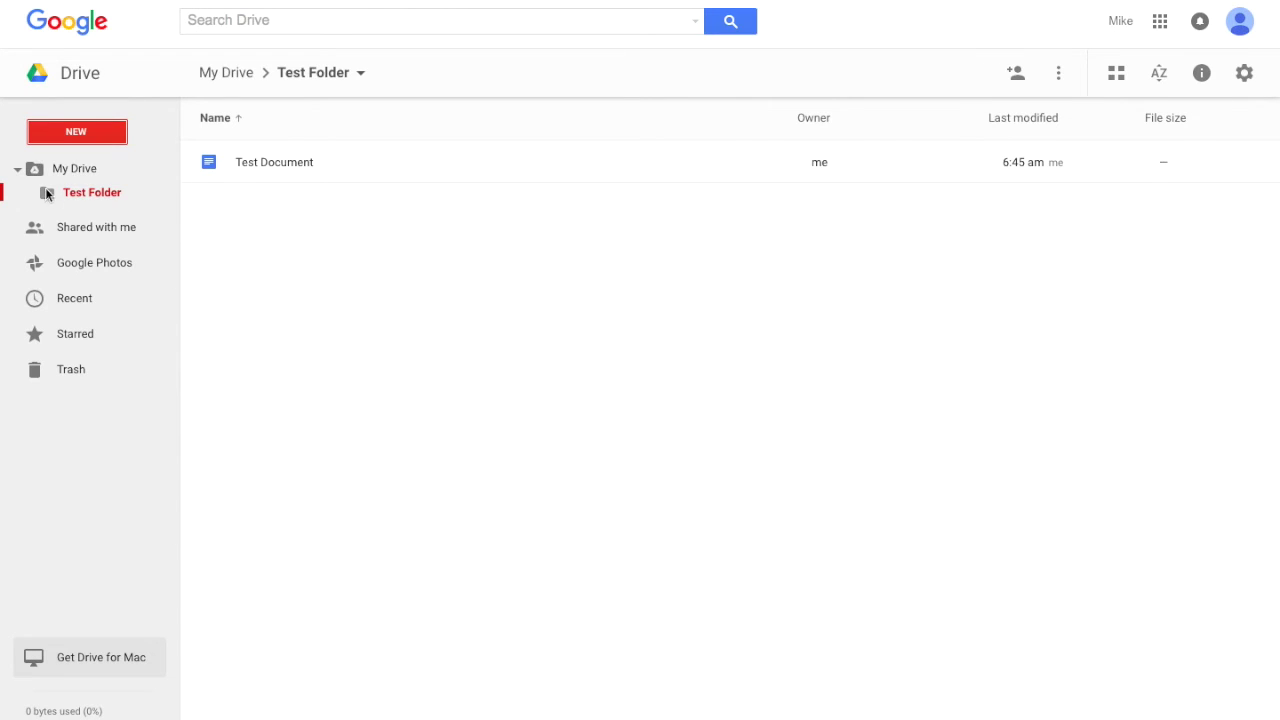
Go through My Drive back into Test Folder, now listing Test Document
left_click(71, 200)
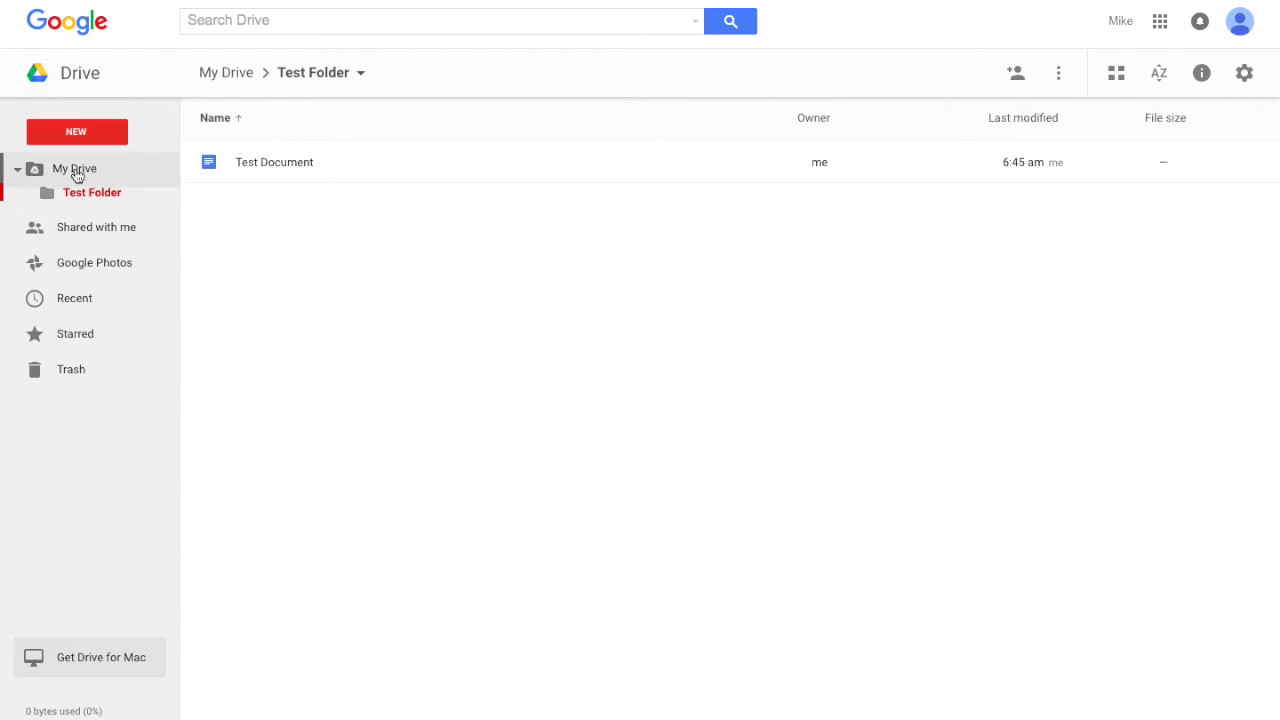
left_click(75, 172)
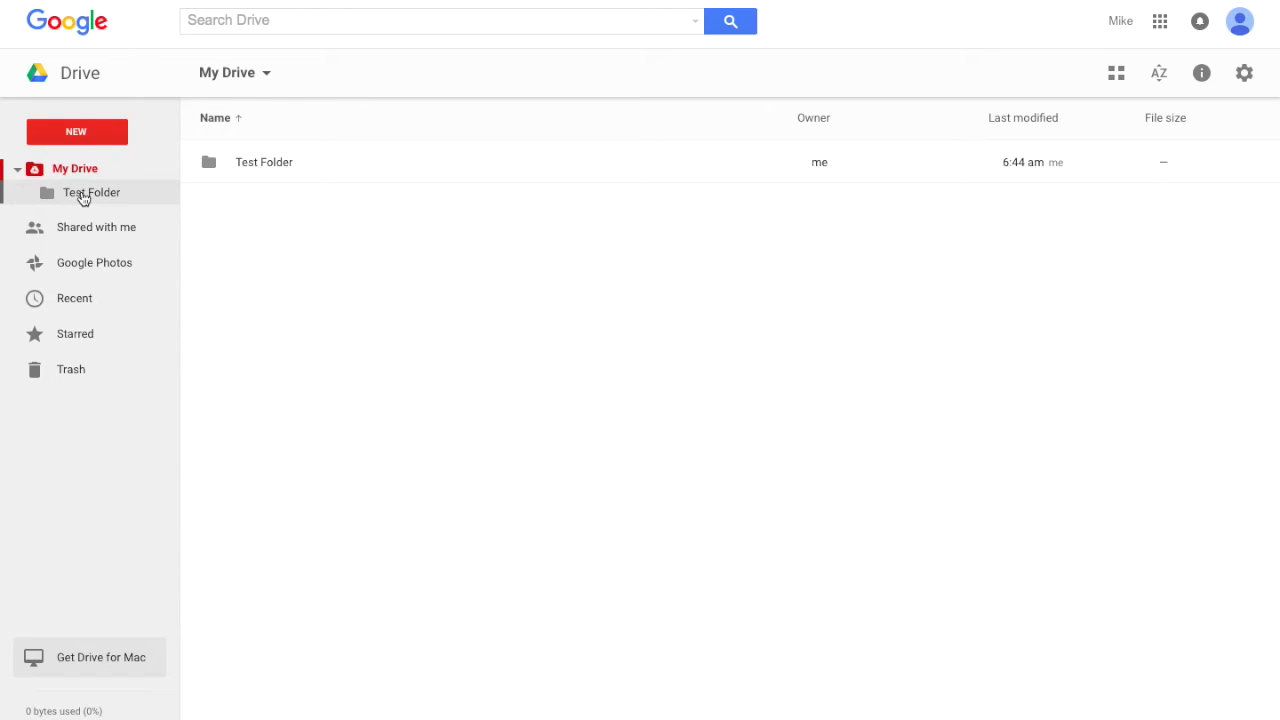
left_click(114, 196)
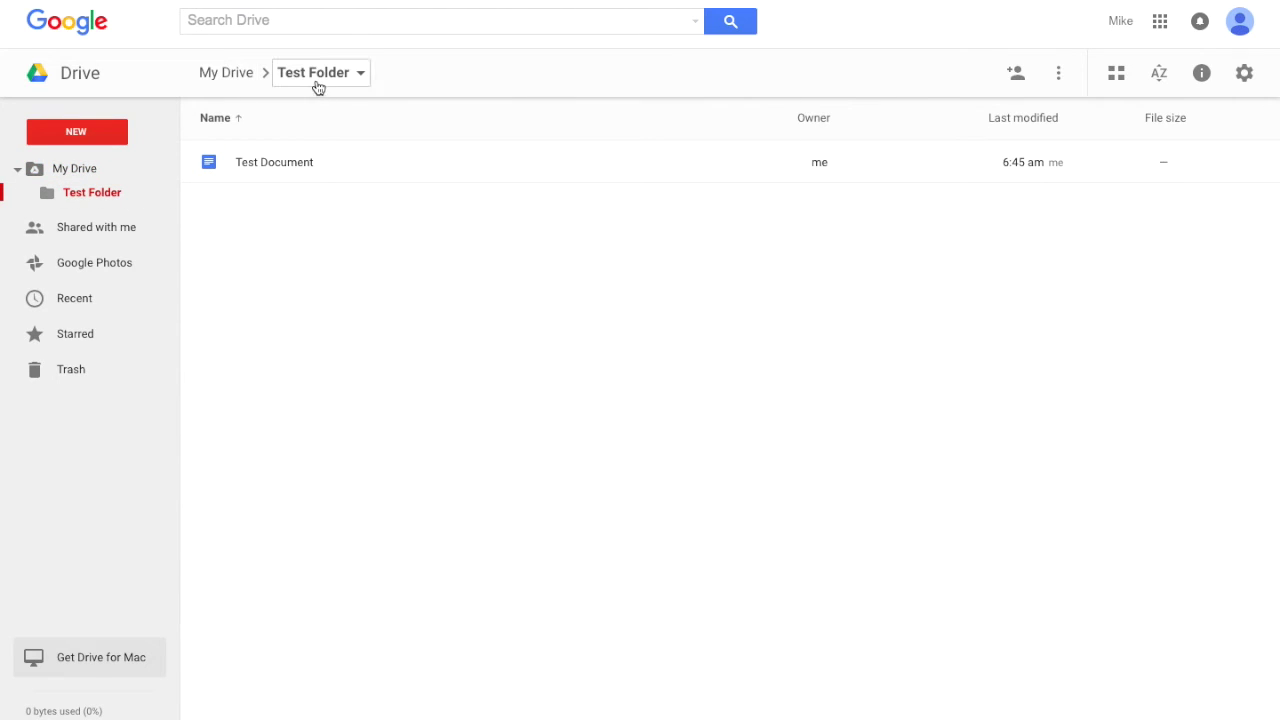
Give a contact Can view access to Test Document with the note 'Test Shared Document'
left_click(303, 172)
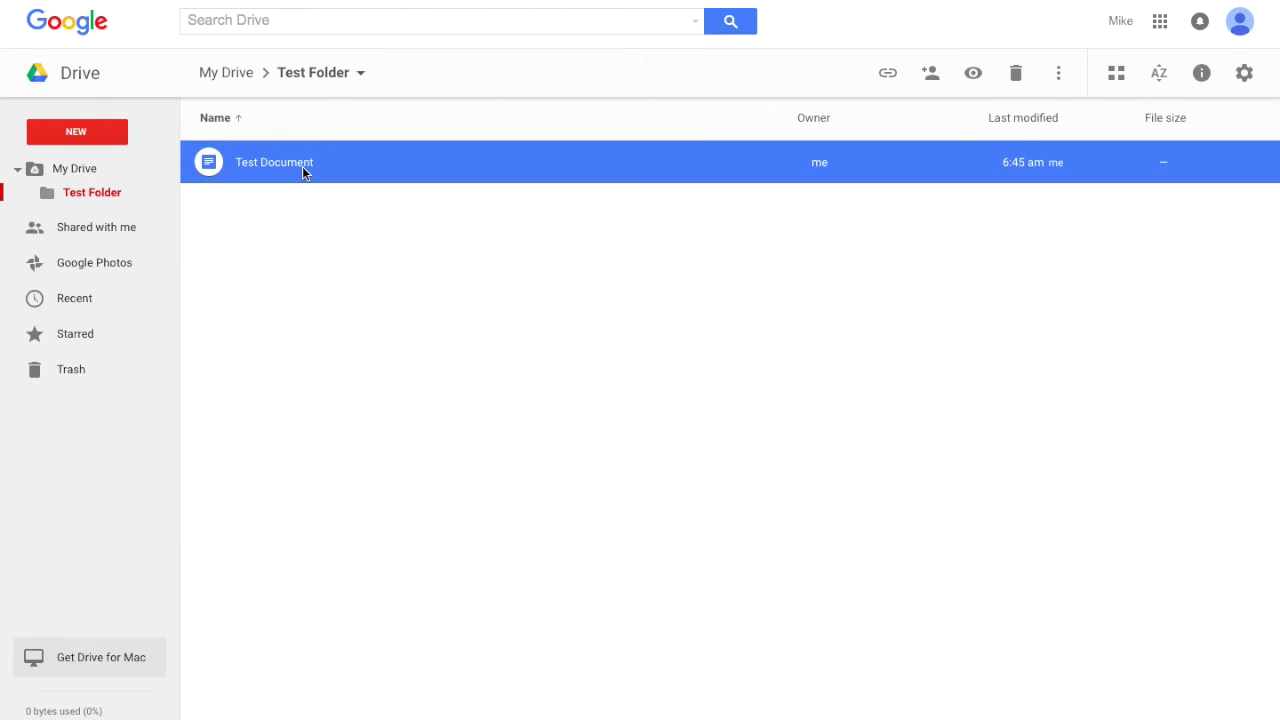
left_click(933, 80)
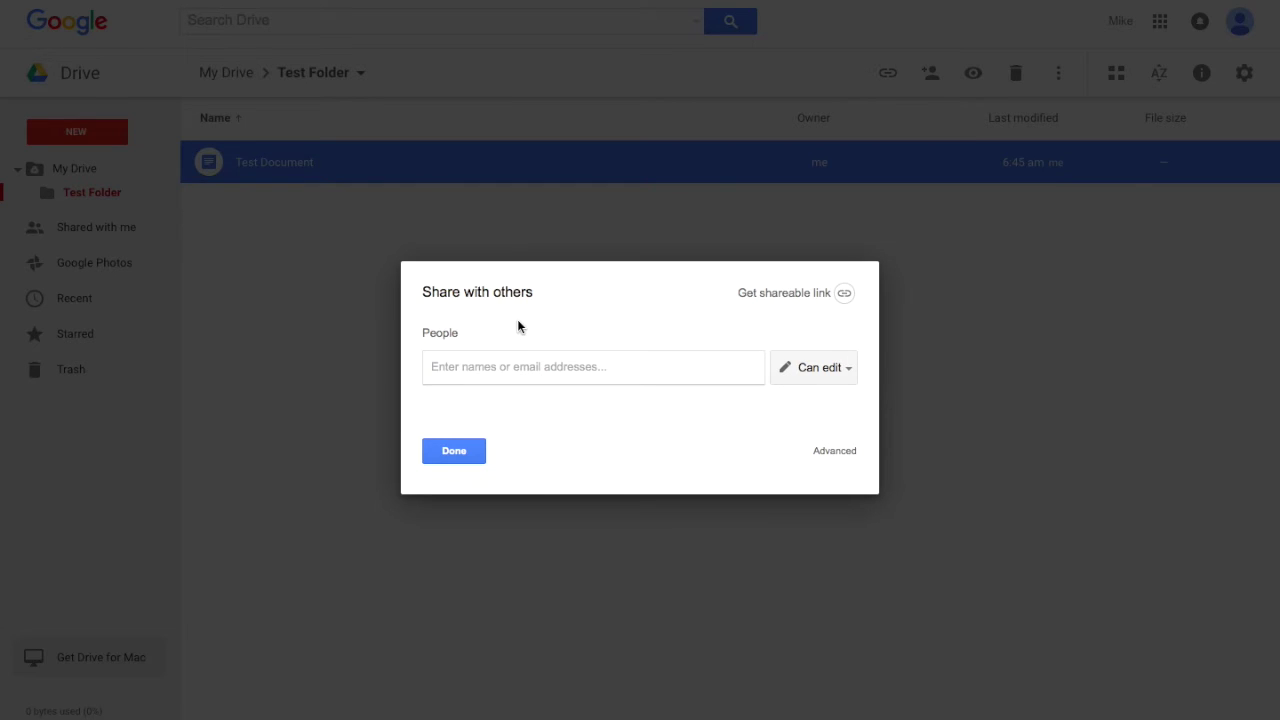
left_click(843, 372)
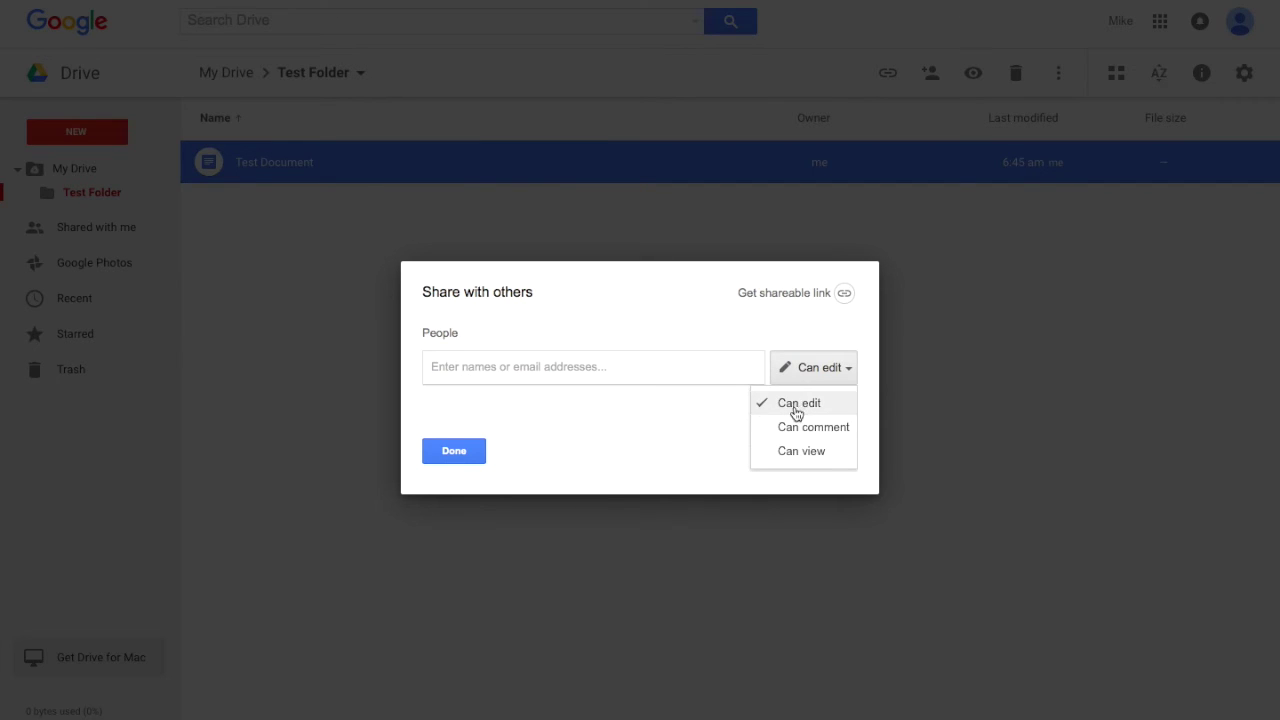
left_click(799, 452)
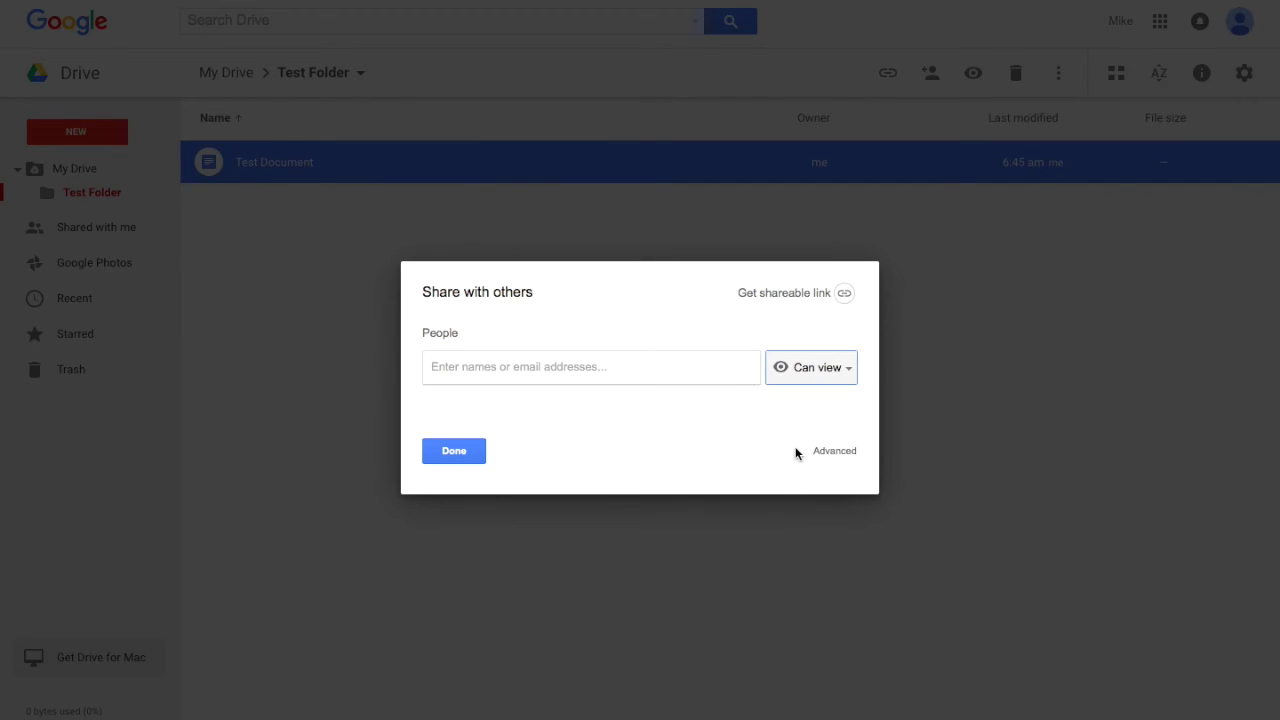
left_click(672, 368)
type("Slan")
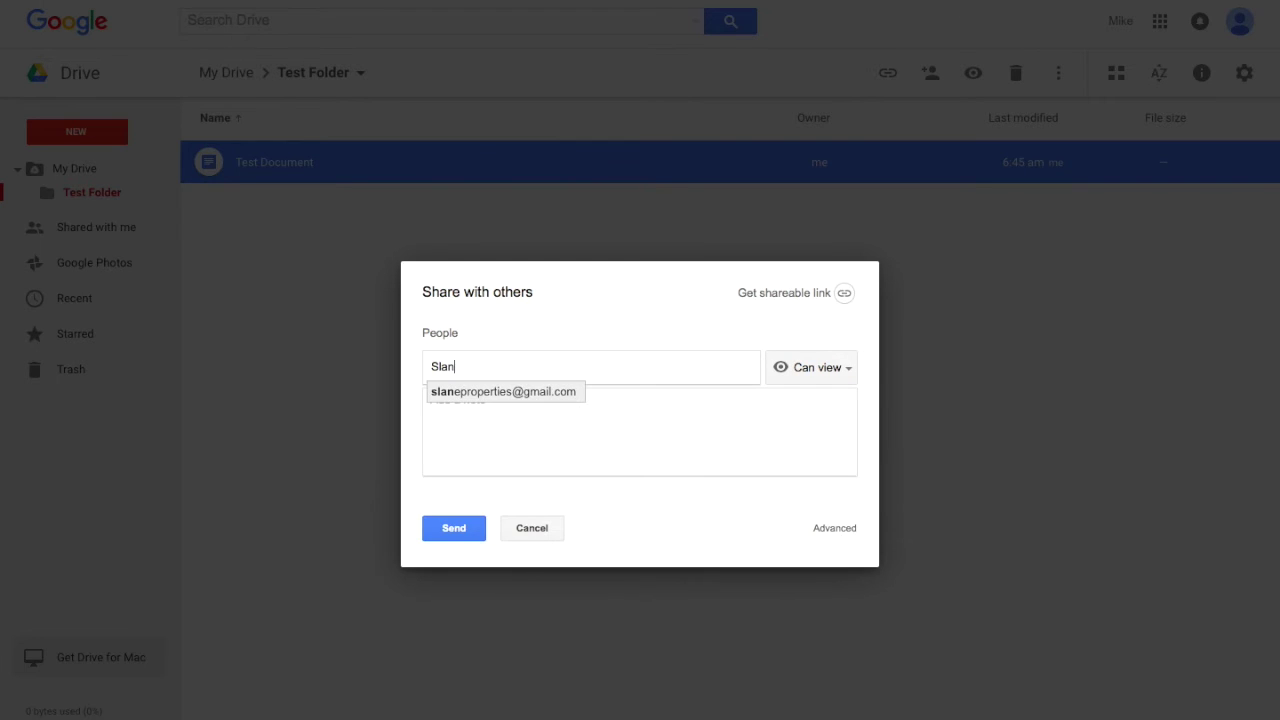
left_click(532, 394)
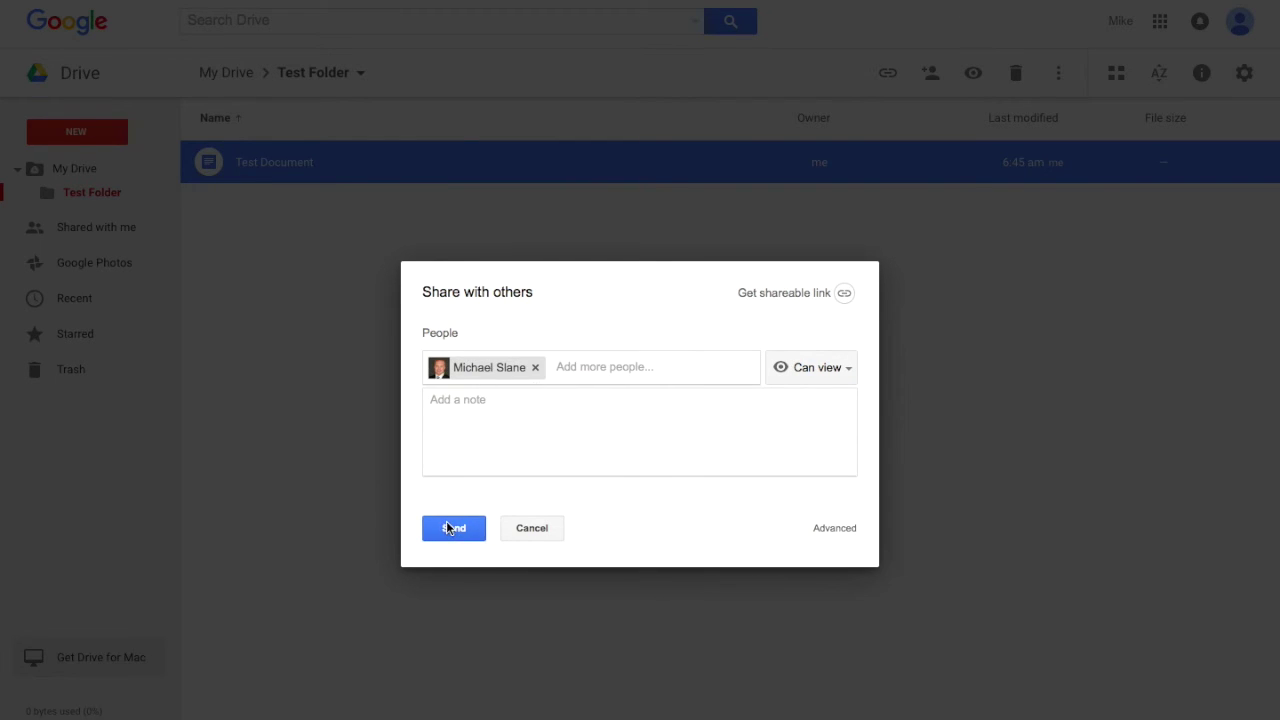
left_click(494, 400)
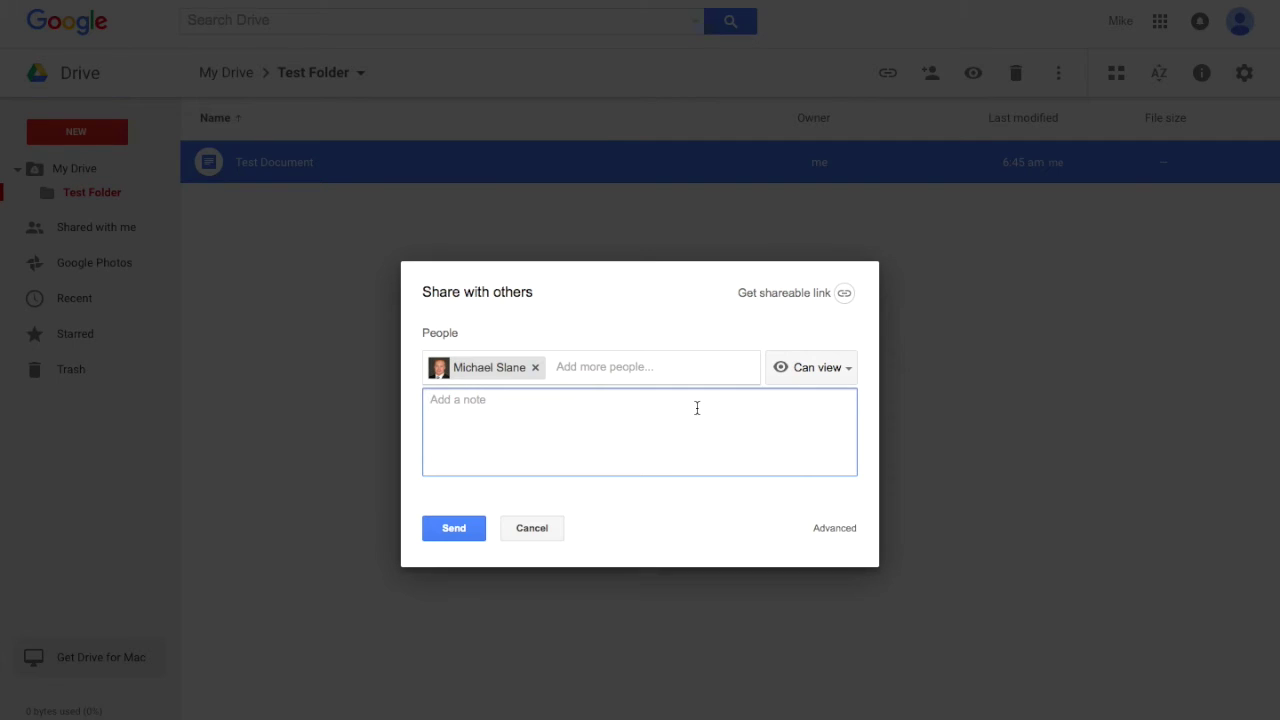
type("Test Shared Document")
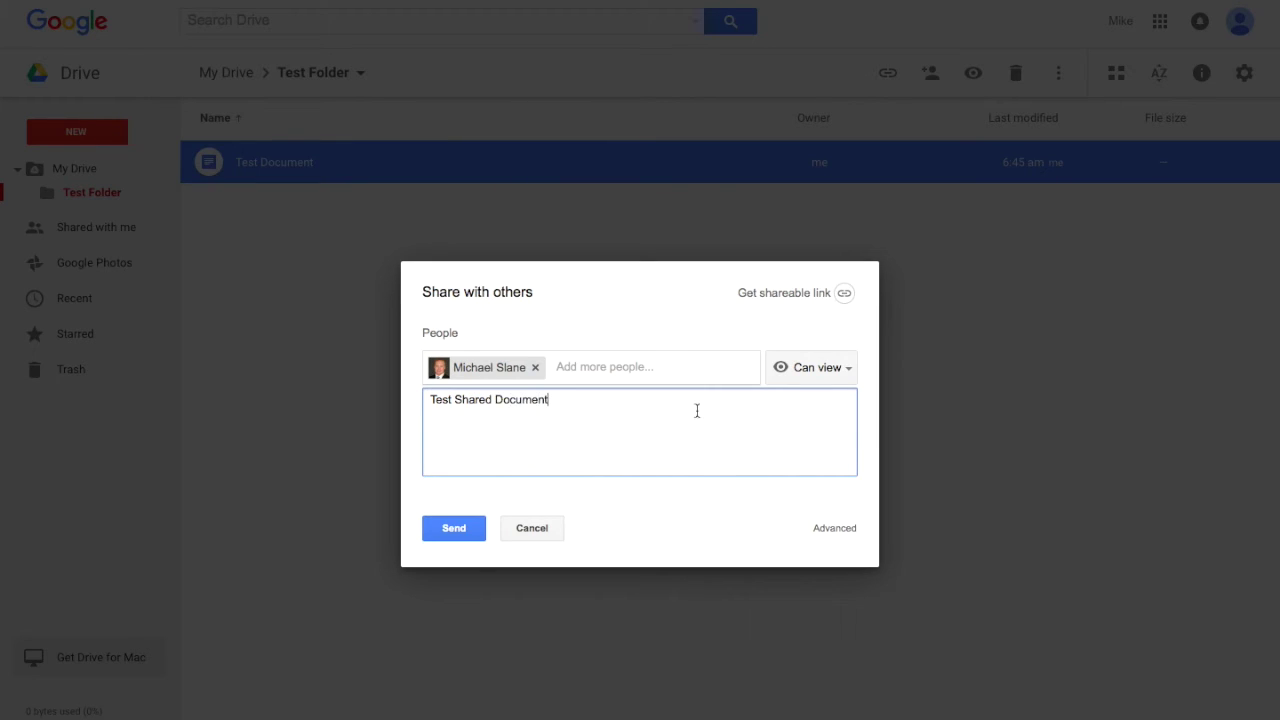
left_click(465, 527)
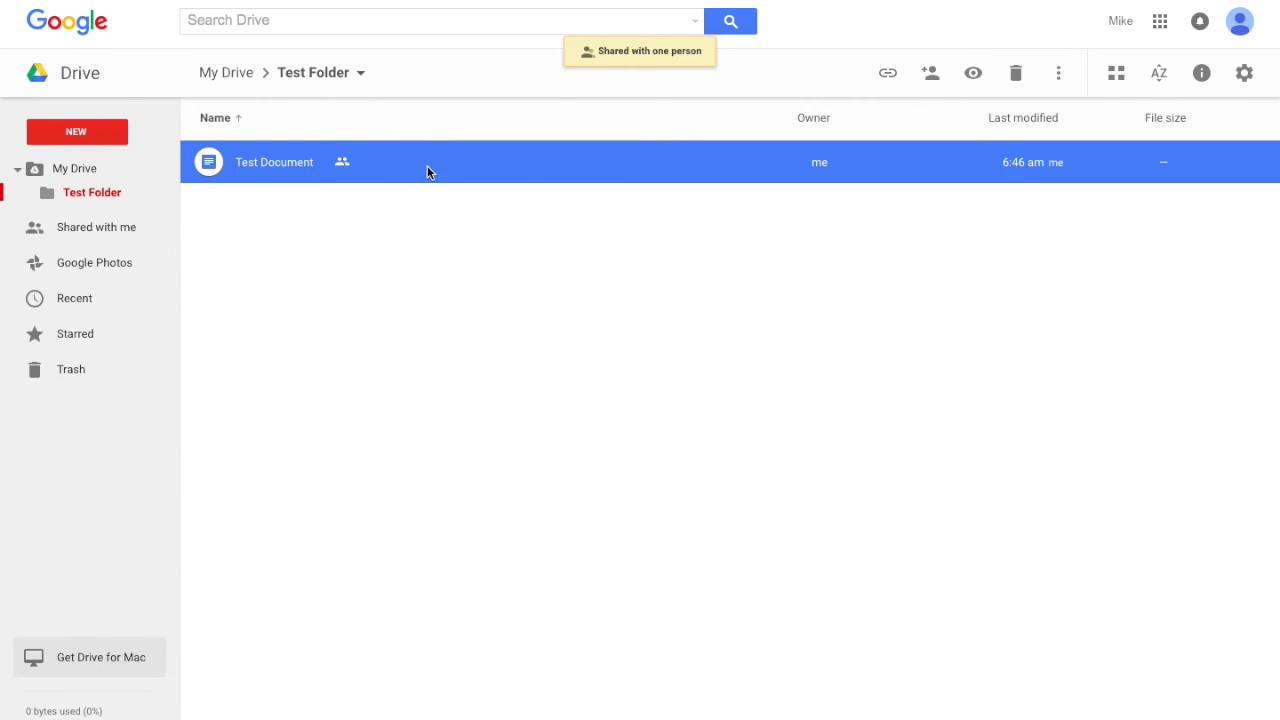
Return to Test Folder via My Drive and bring up the NEW menu
left_click(75, 168)
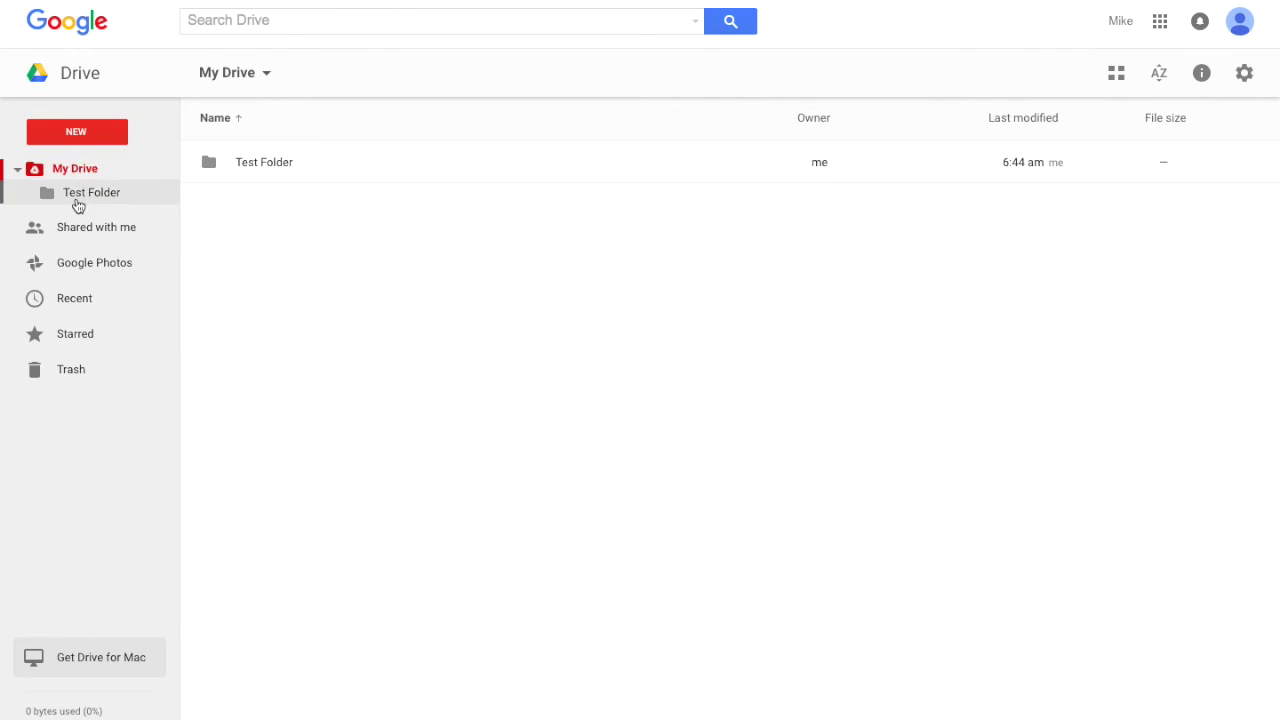
left_click(78, 203)
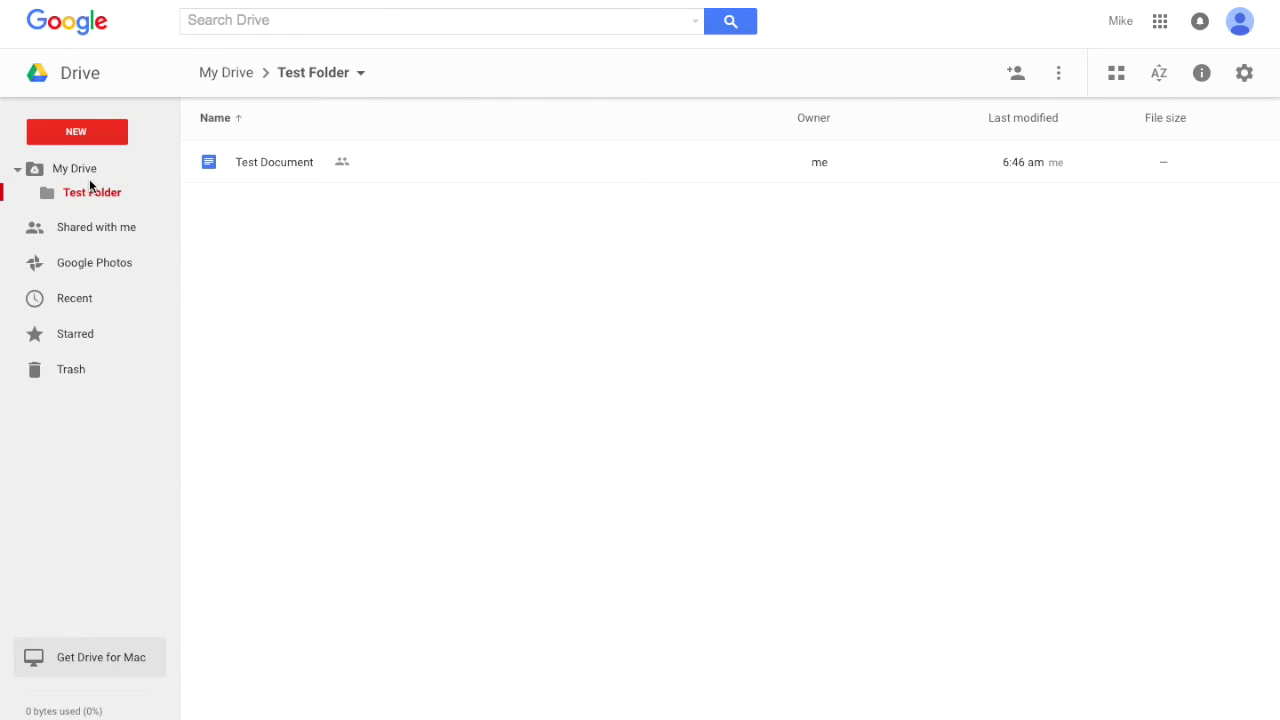
left_click(90, 132)
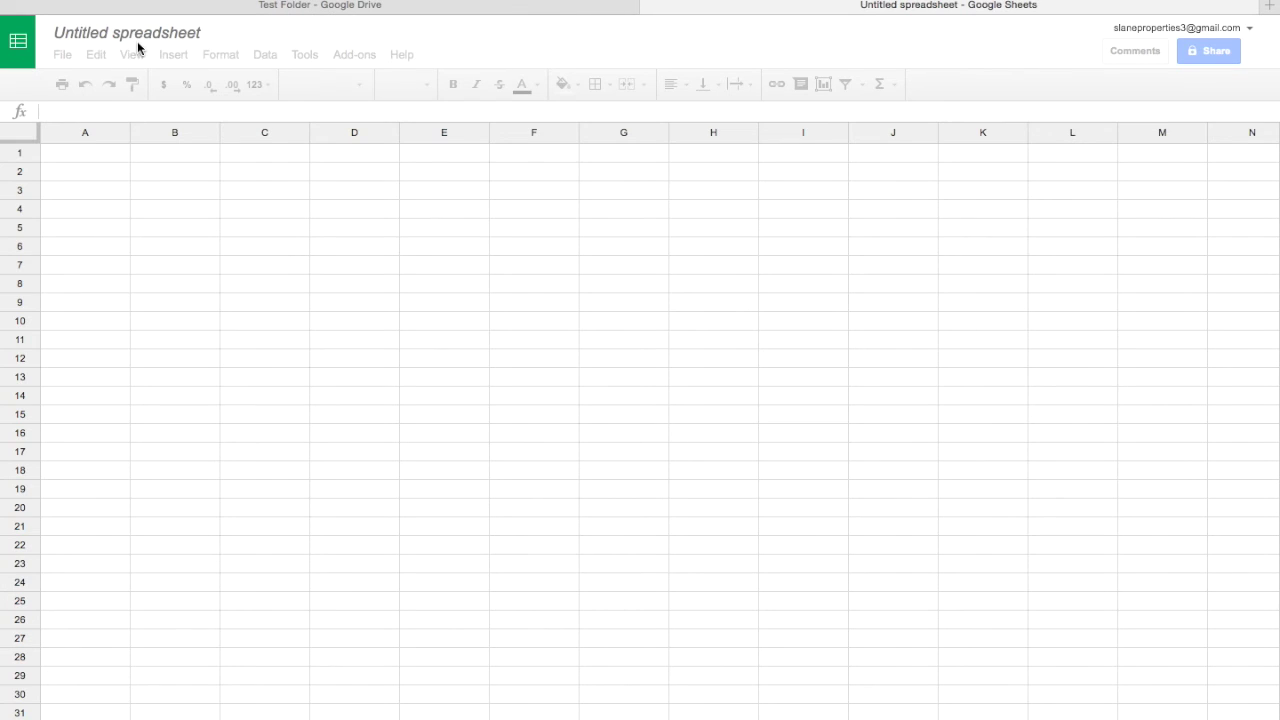
Rename the untitled spreadsheet to 'Test Sharing' and go back to the Drive tab
left_click(137, 35)
type("T")
key("Return")
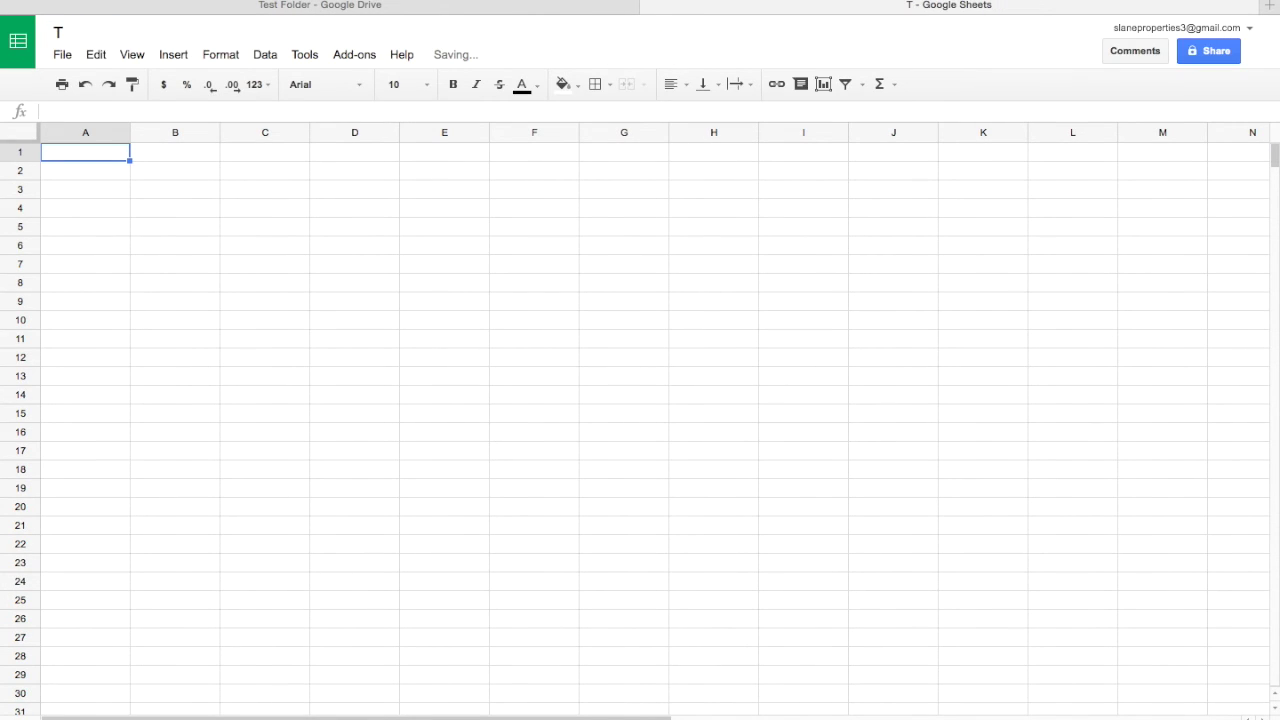
left_click(60, 33)
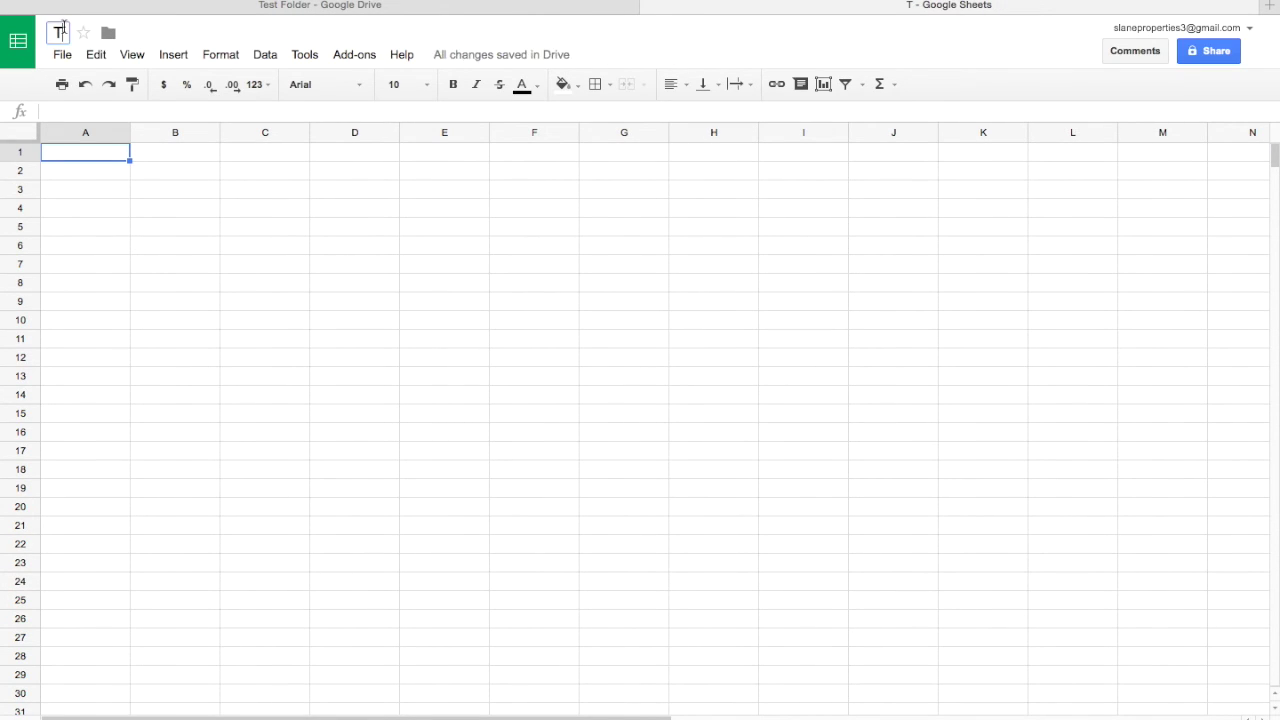
type("est Sharing")
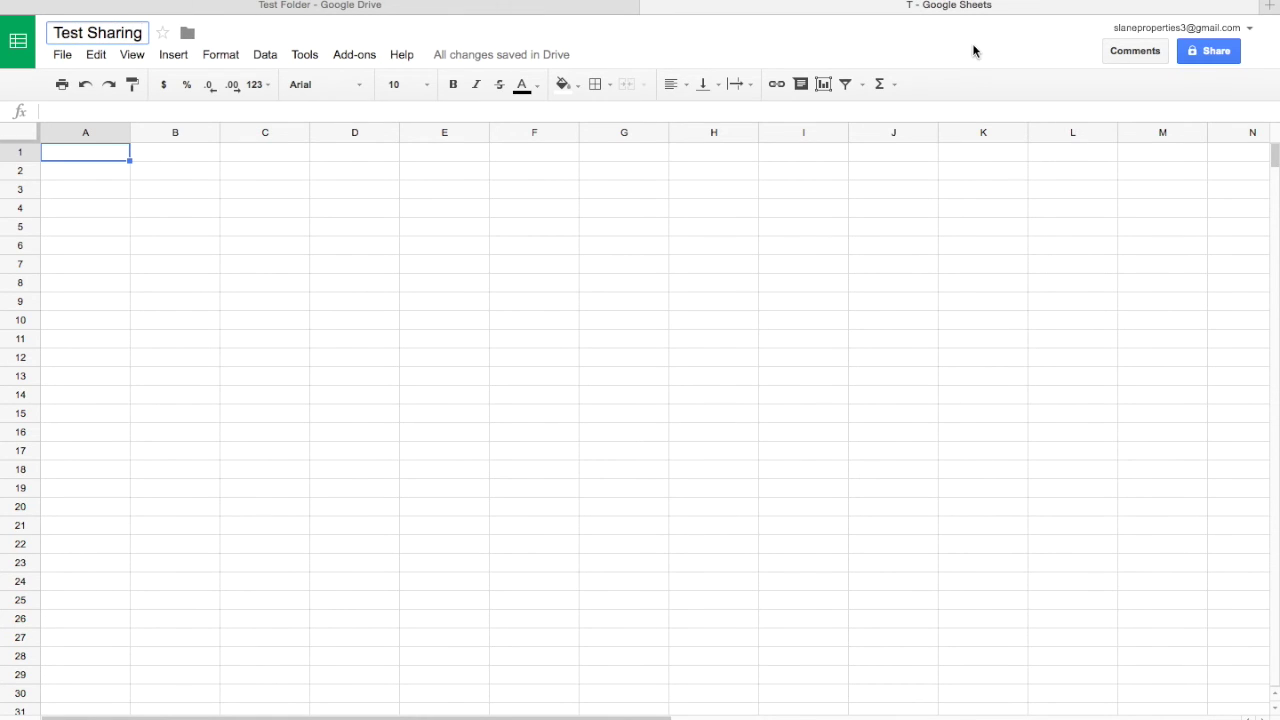
left_click(973, 46)
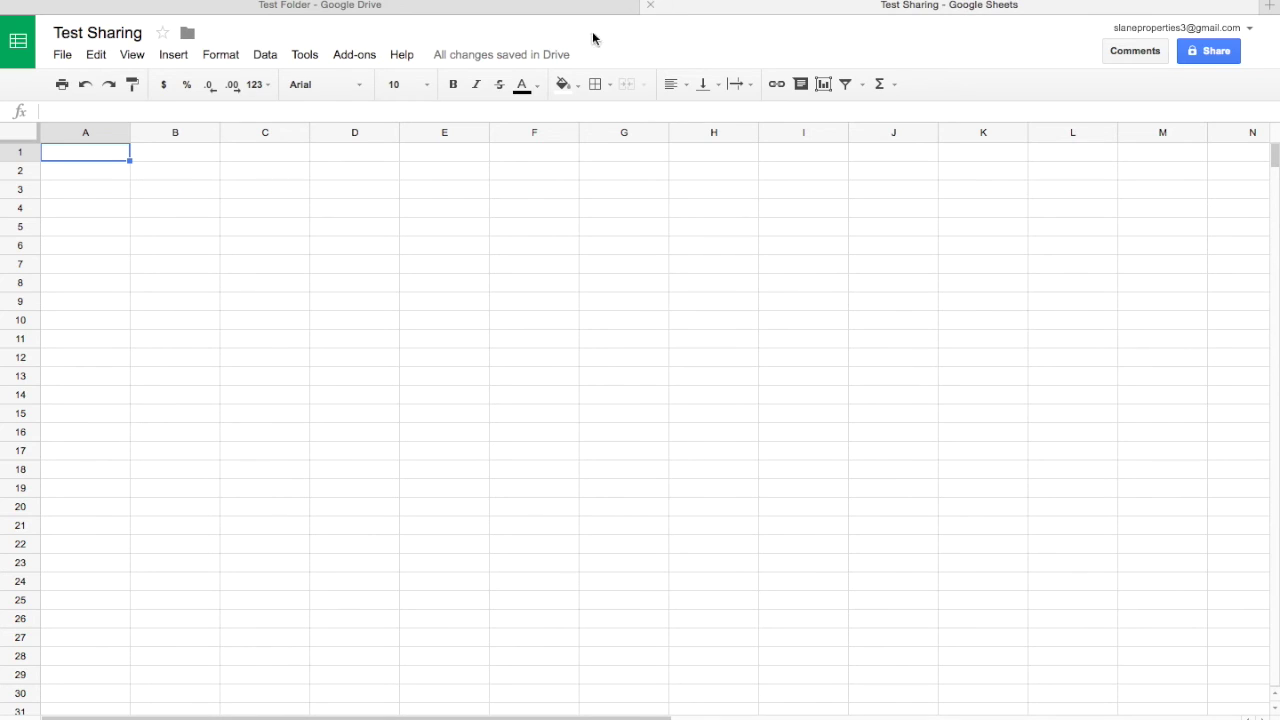
left_click(650, 8)
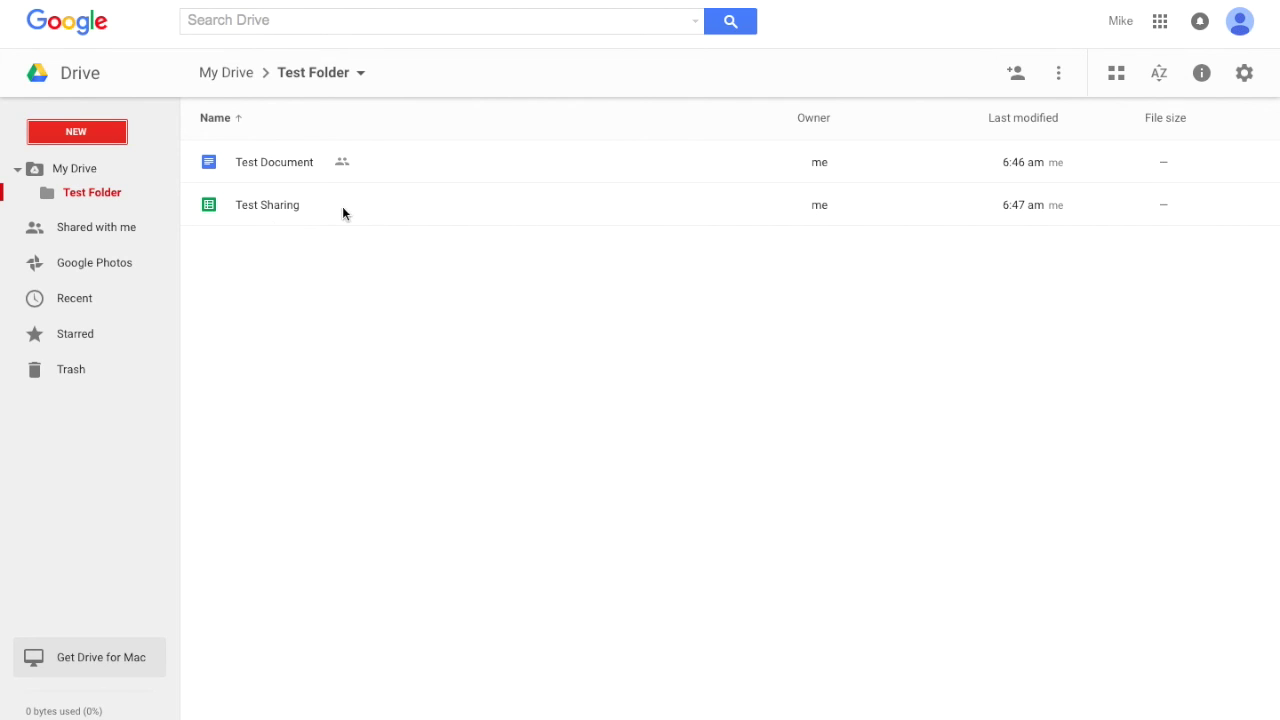
From My Drive, select Test Folder and bring up its sharing dialog
left_click(312, 84)
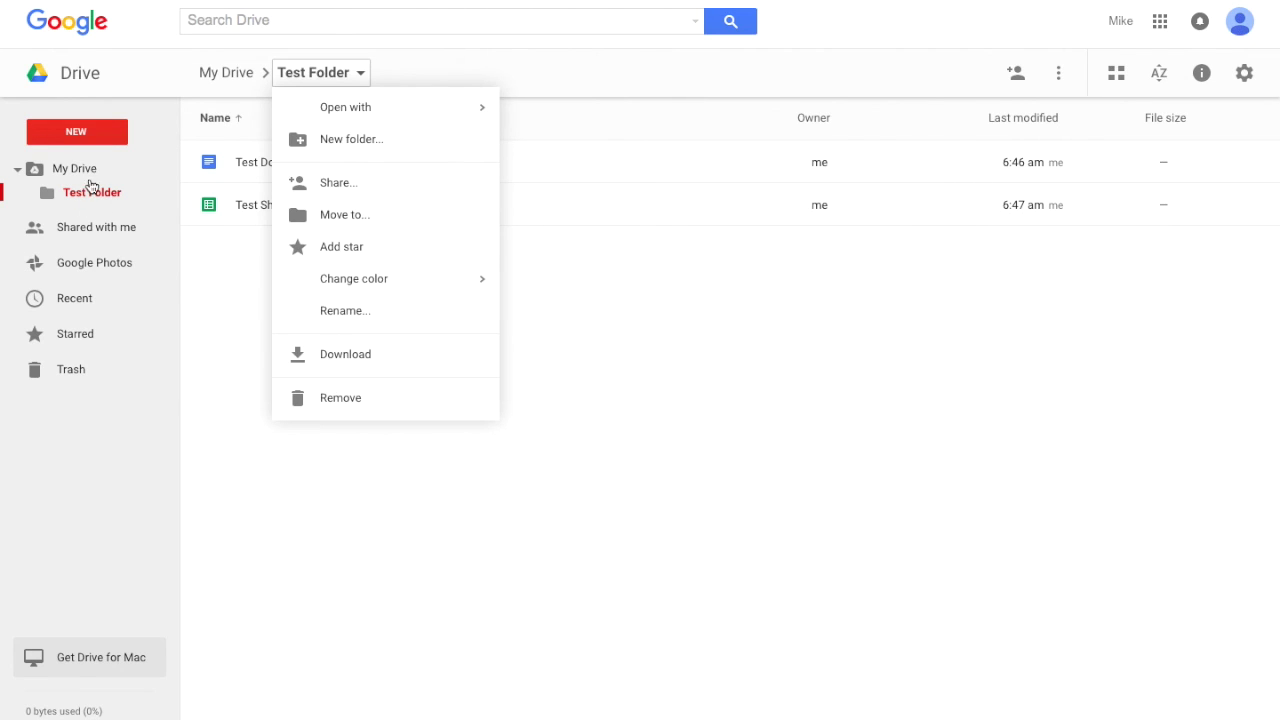
left_click(86, 172)
left_click(258, 160)
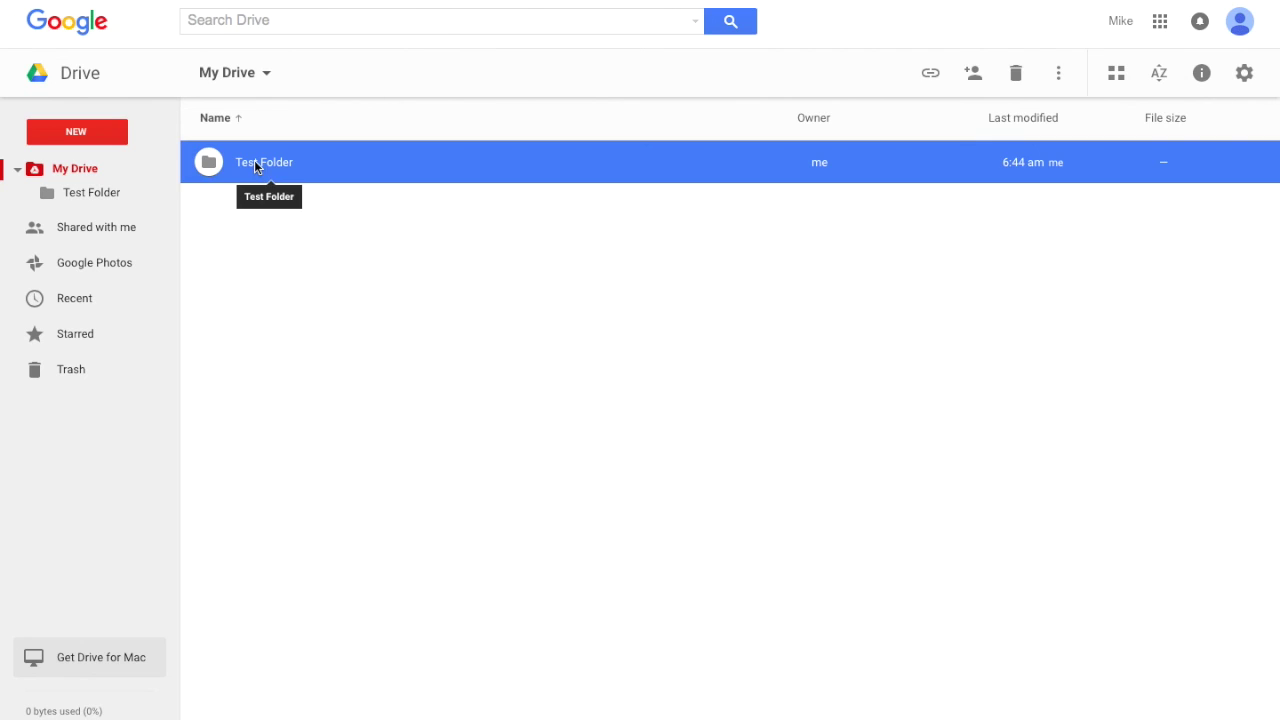
left_click(973, 76)
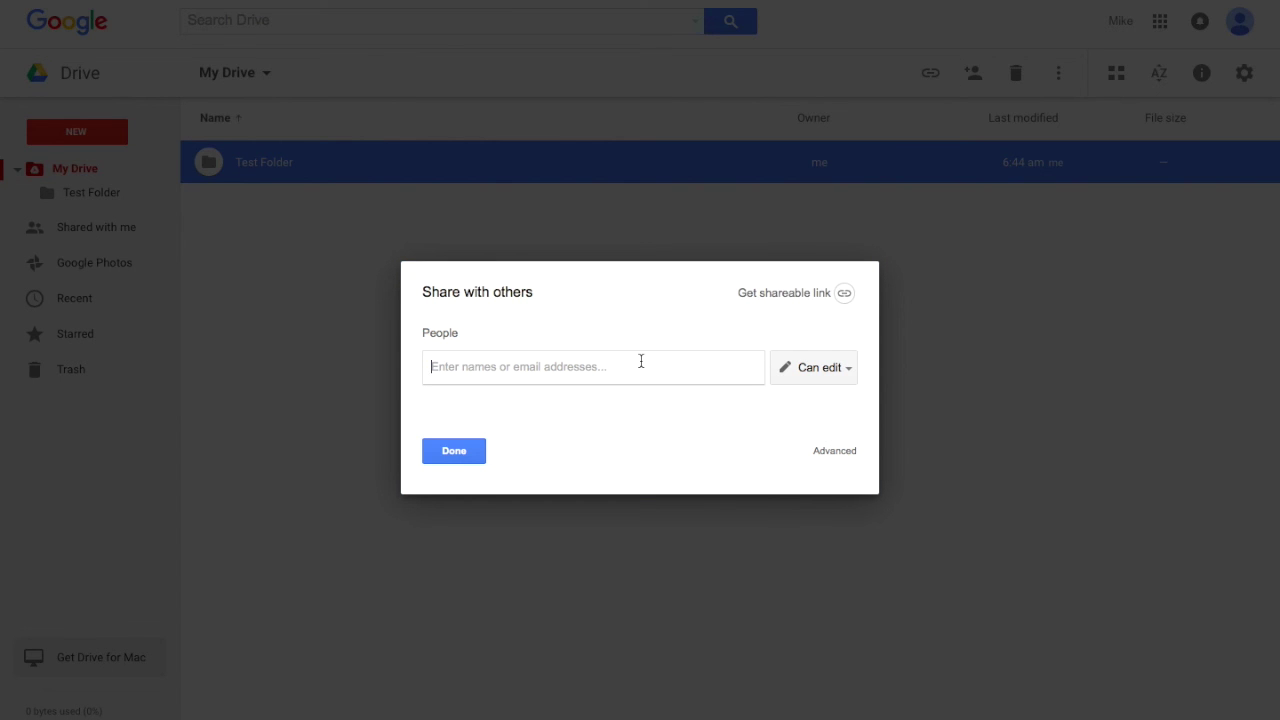
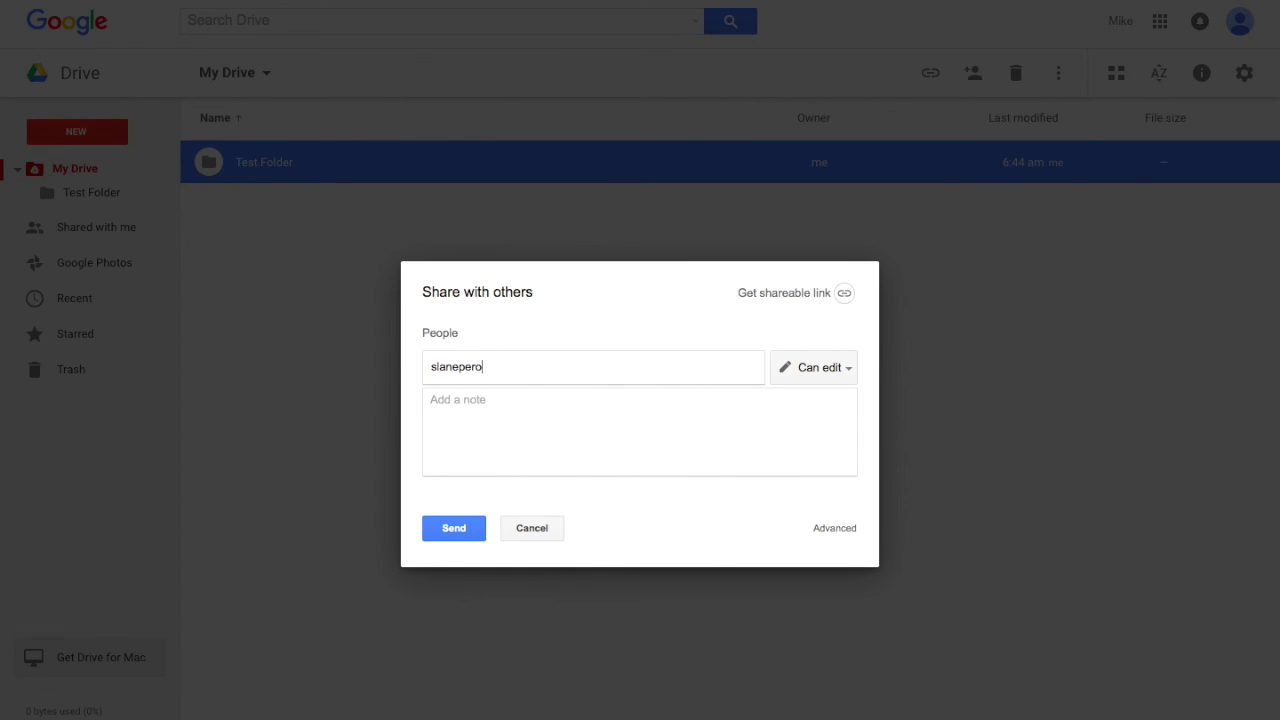
Invite the recipient's e-mail address with Can edit access to Test Folder, then deselect it
key("BackSpace")
key("BackSpace")
key("BackSpace")
key("BackSpace")
key("BackSpace")
key("BackSpace")
key("BackSpace")
key("BackSpace")
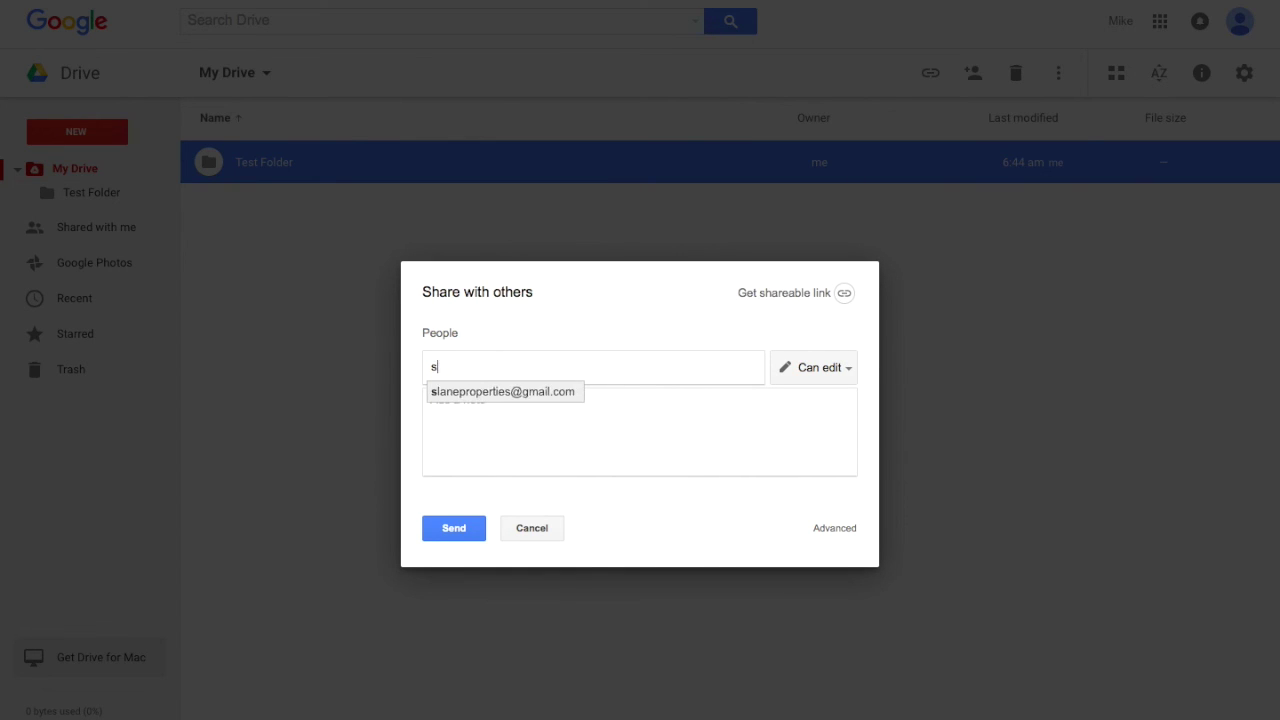
key("BackSpace")
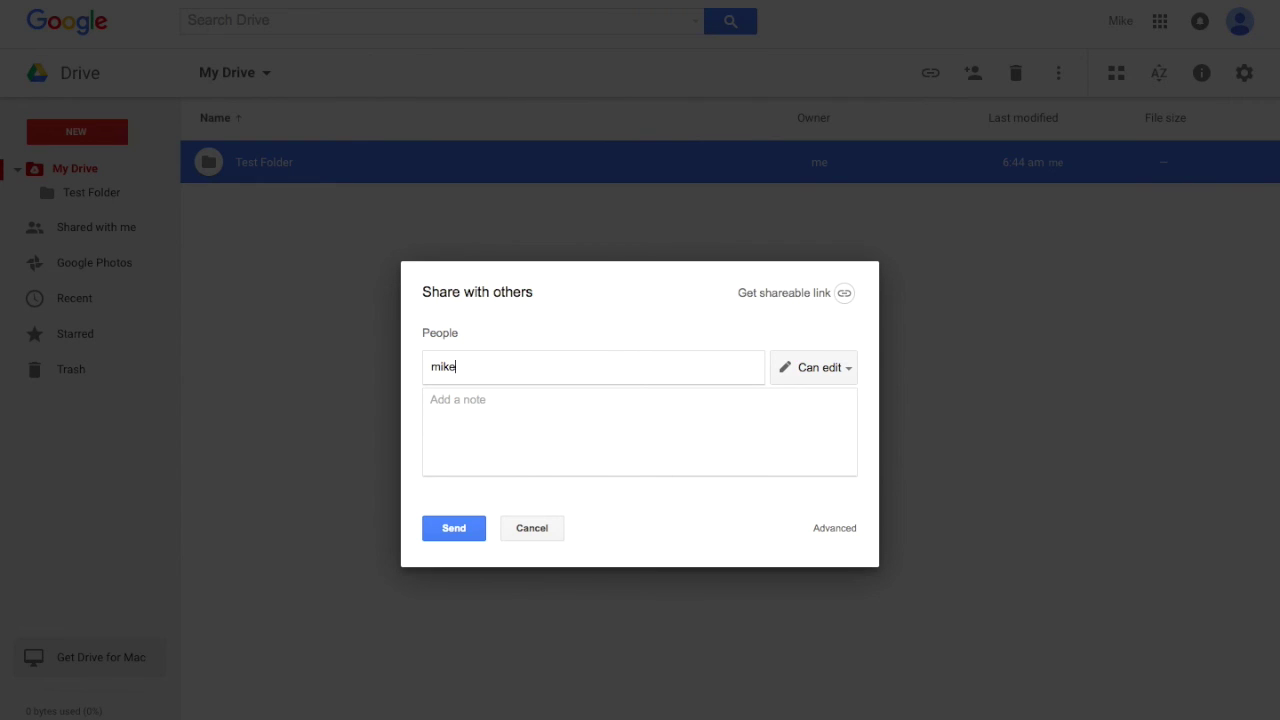
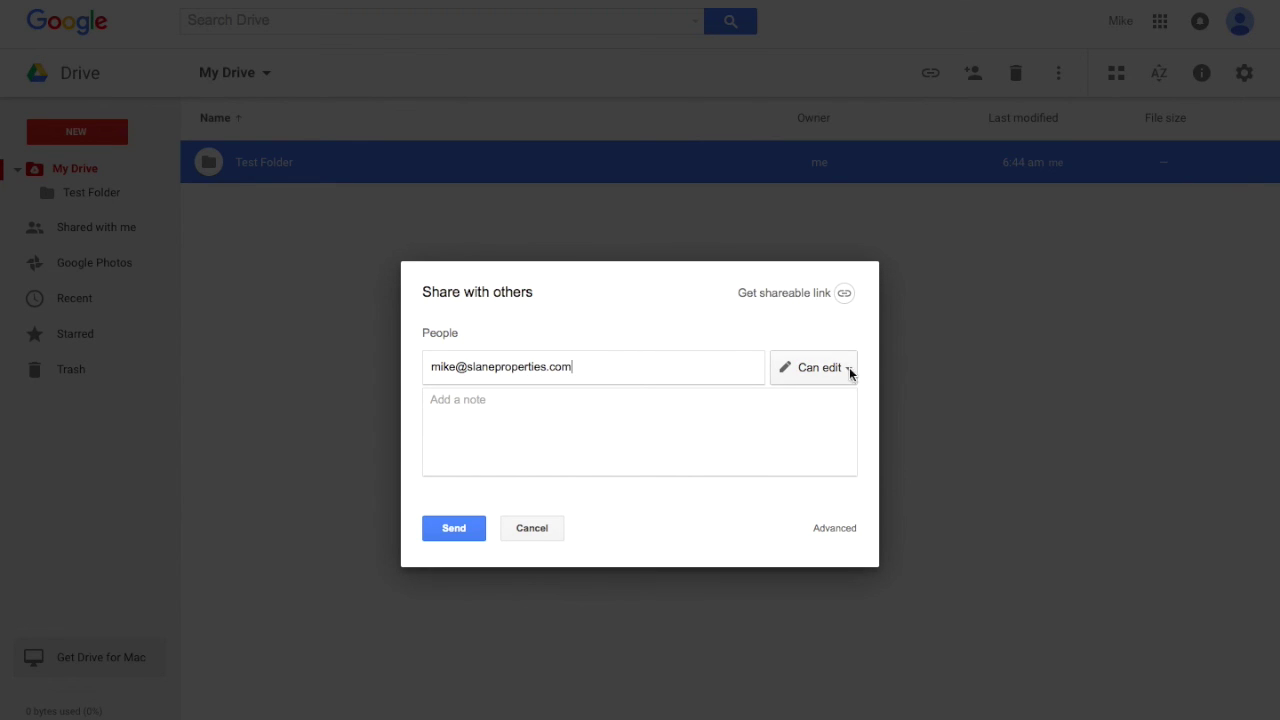
left_click(460, 534)
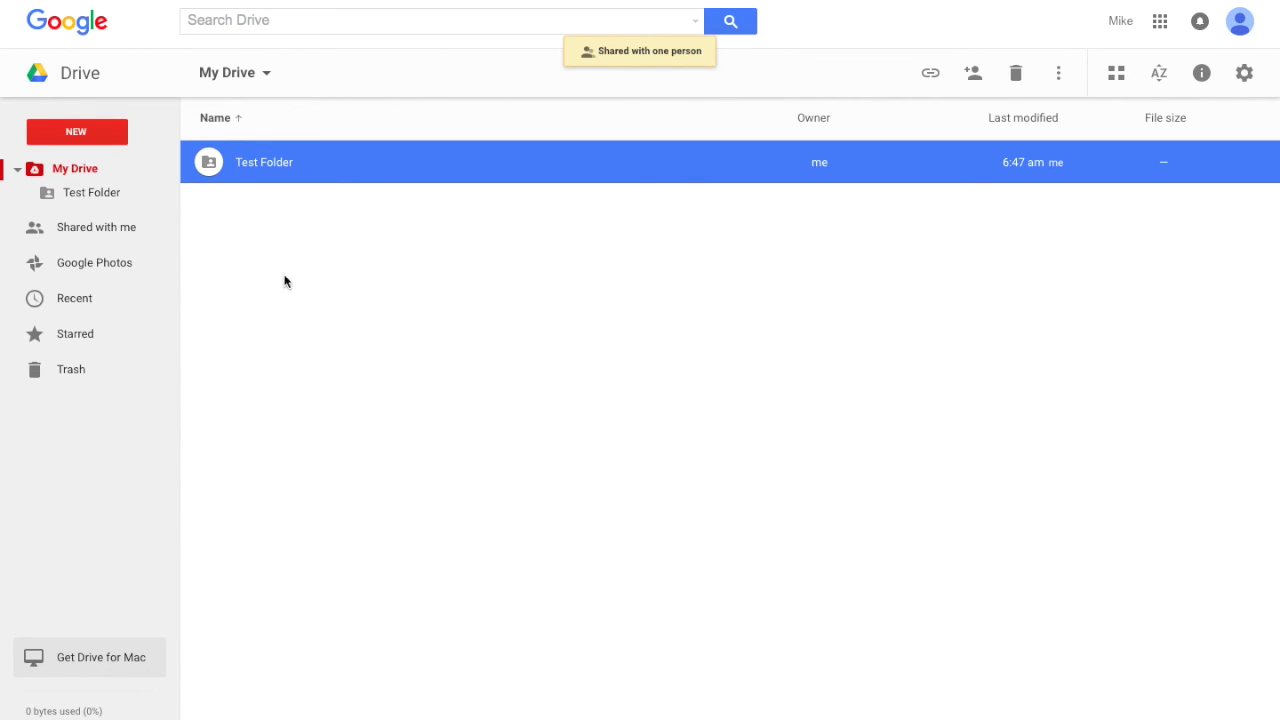
left_click(251, 212)
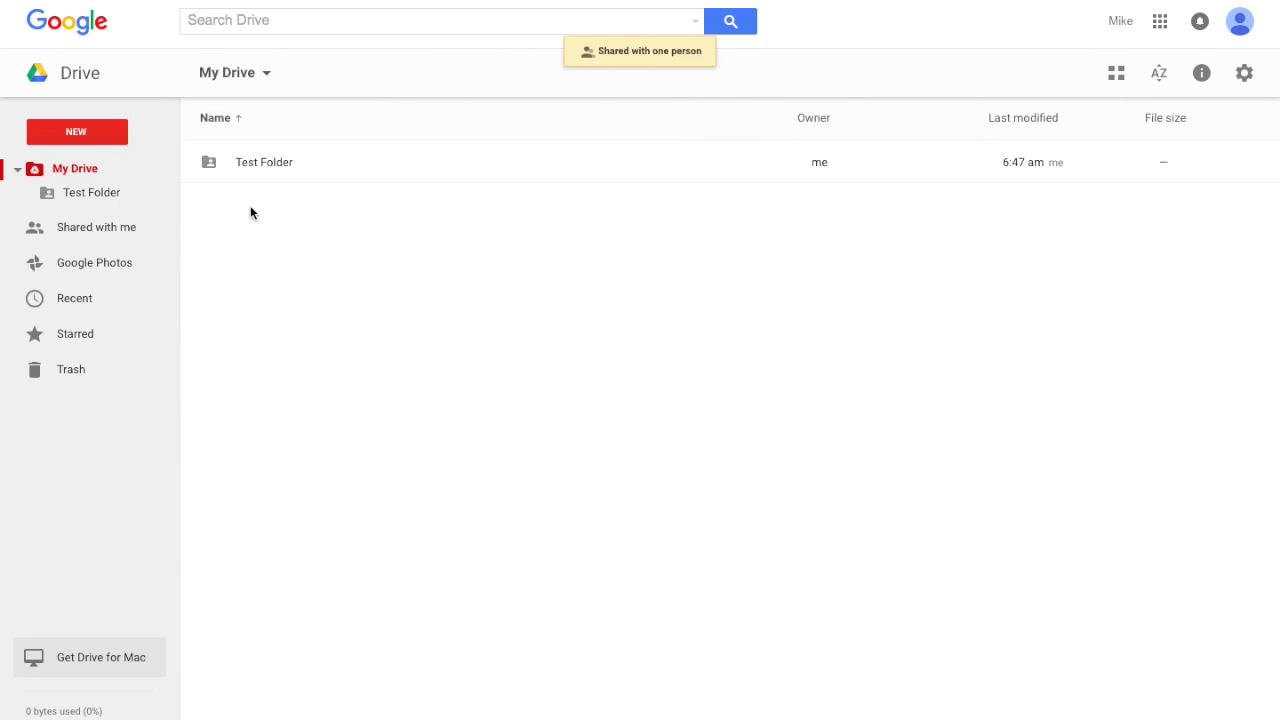
Show Test Folder's advanced sharing settings, listing the owner and the one editor
left_click(207, 155)
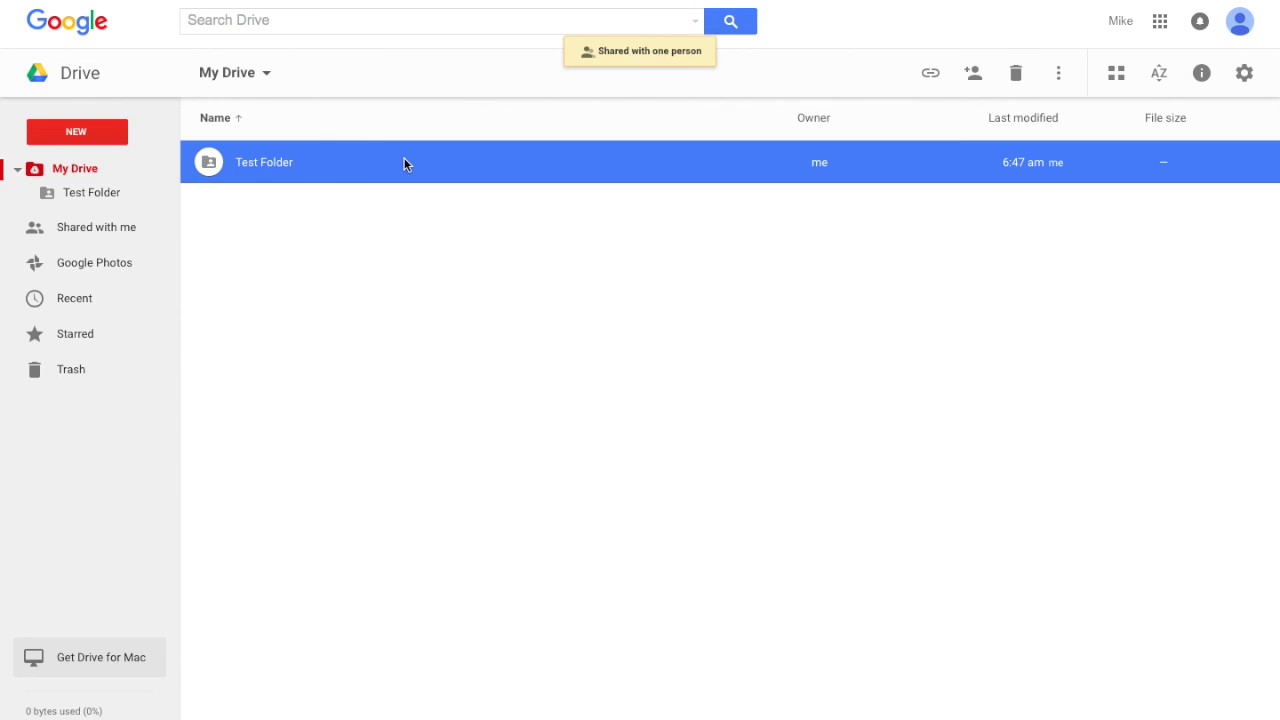
left_click(976, 78)
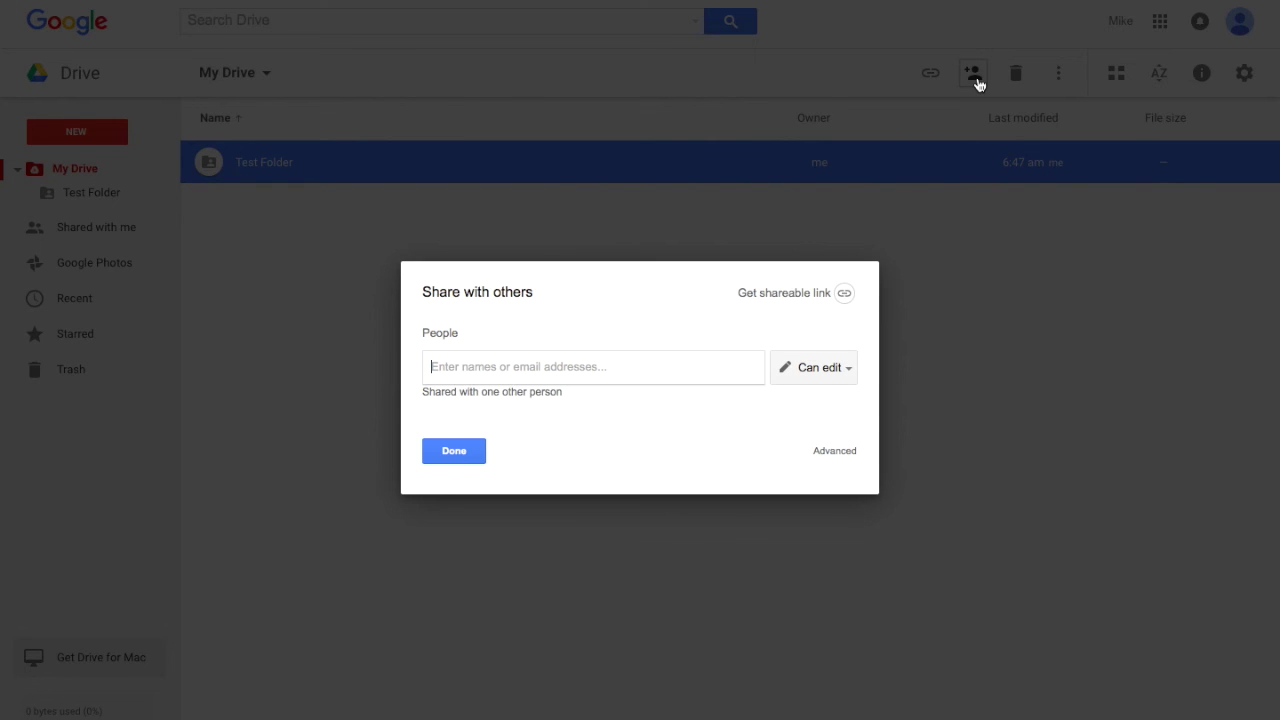
left_click(838, 453)
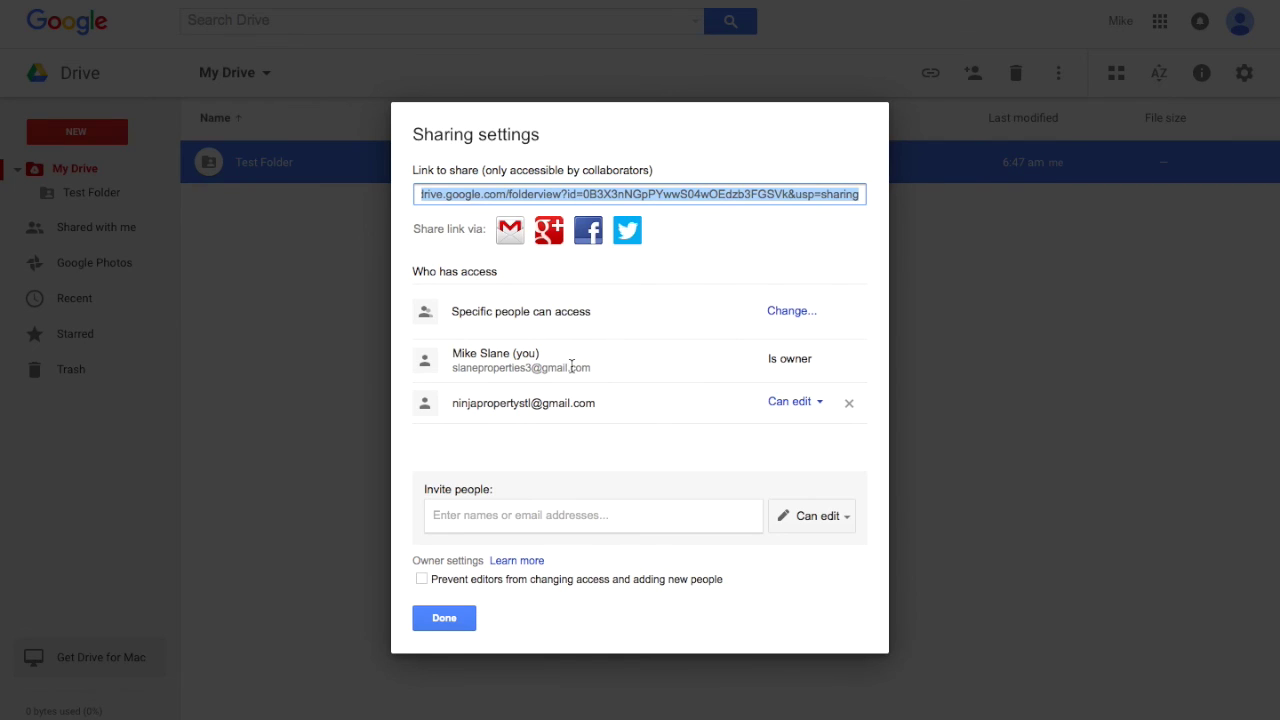